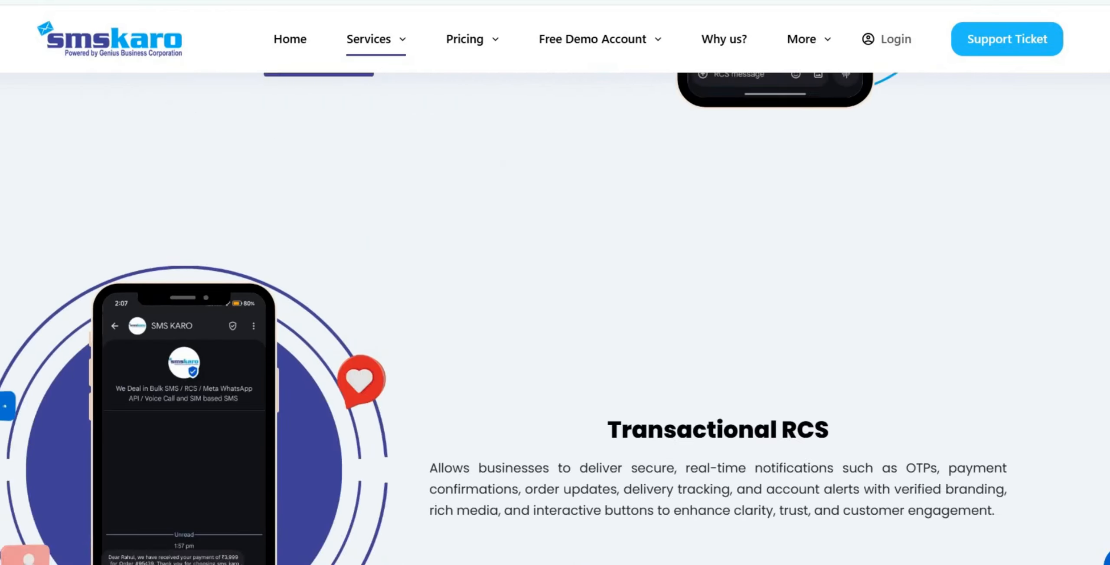
Step: Open the website's Contact page and look over its contact details and WhatsApp community sections
scroll(555, 319, up, 20)
mouse_move(818, 45)
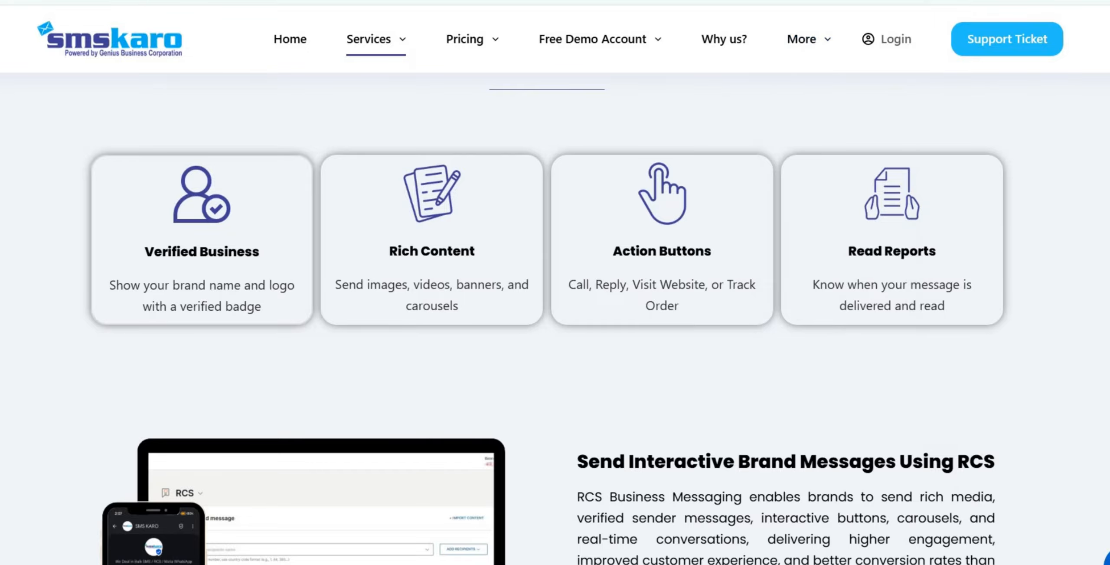
scroll(491, 248, down, 12)
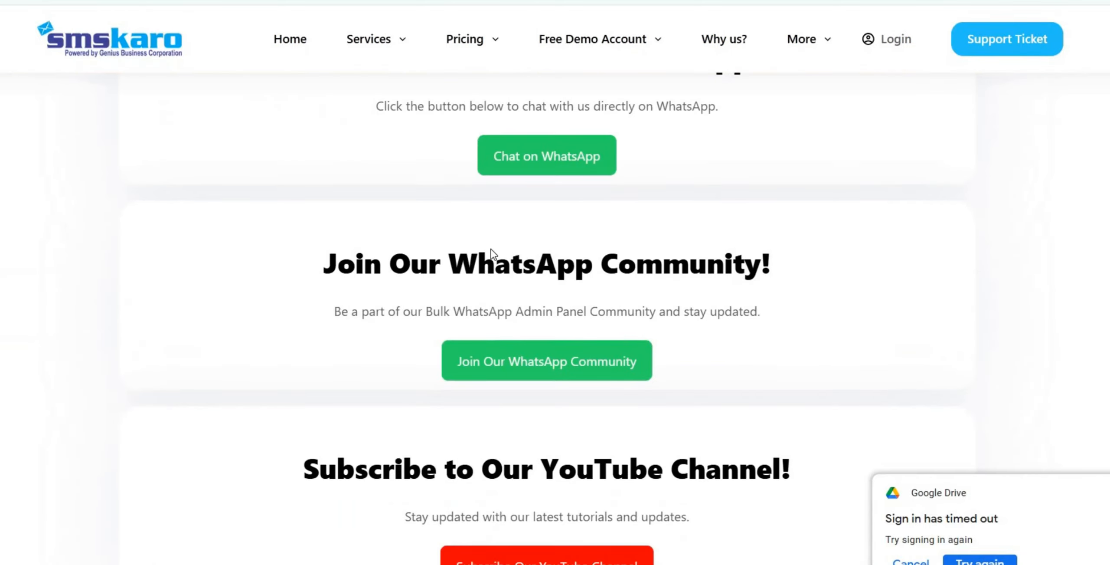
scroll(492, 254, down, 2)
scroll(492, 254, up, 10)
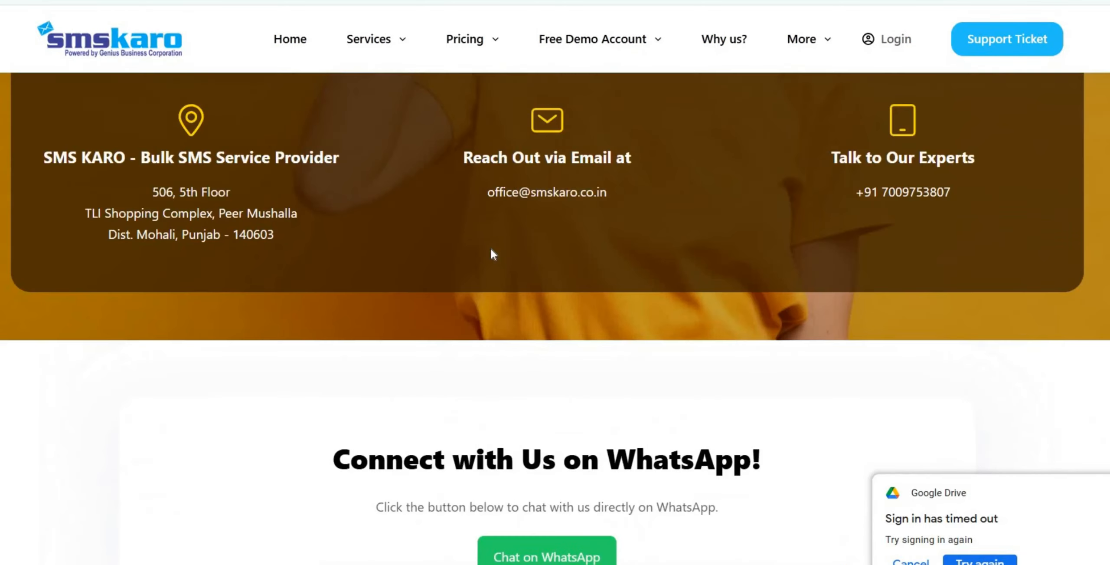
Step: Go to the Write us form and highlight its consent statement "I agree to receive messages from SMS Karo via SMS/RCS"
scroll(492, 253, down, 15)
scroll(493, 254, down, 3)
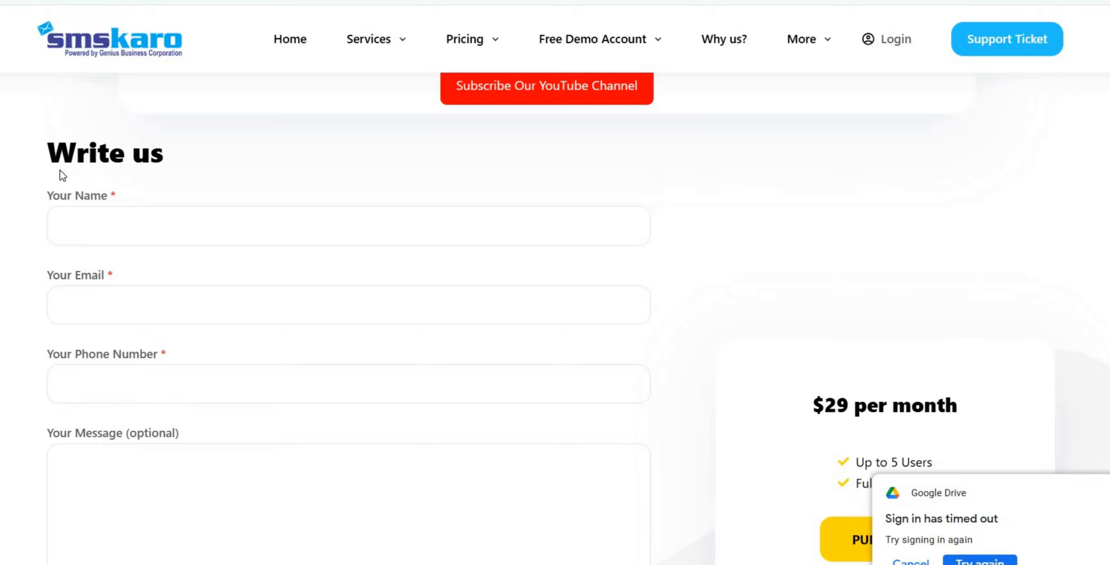
scroll(60, 173, down, 4)
scroll(187, 490, down, 5)
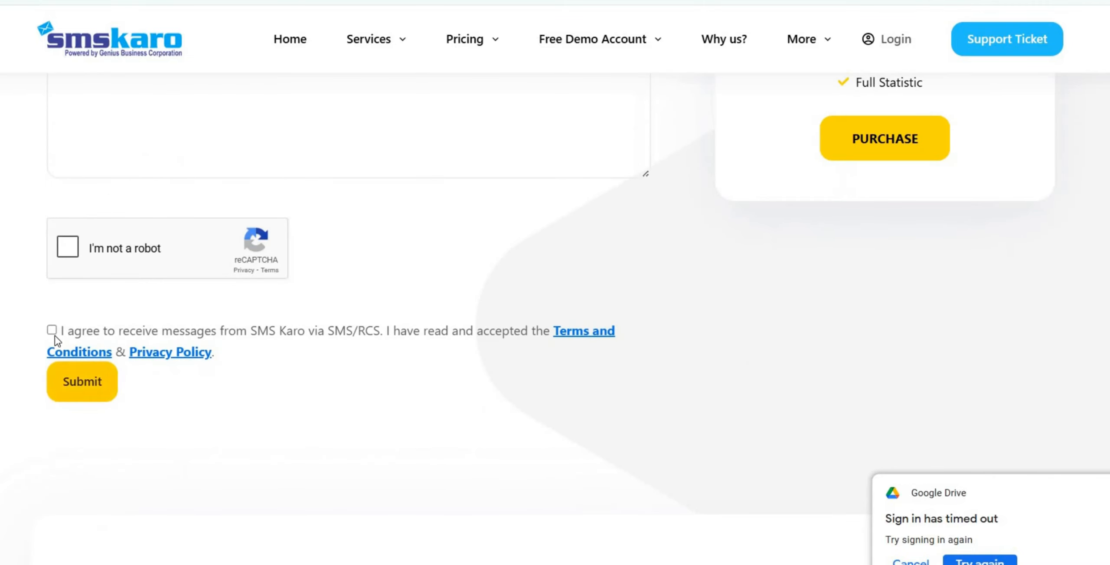
drag(39, 330, 260, 347)
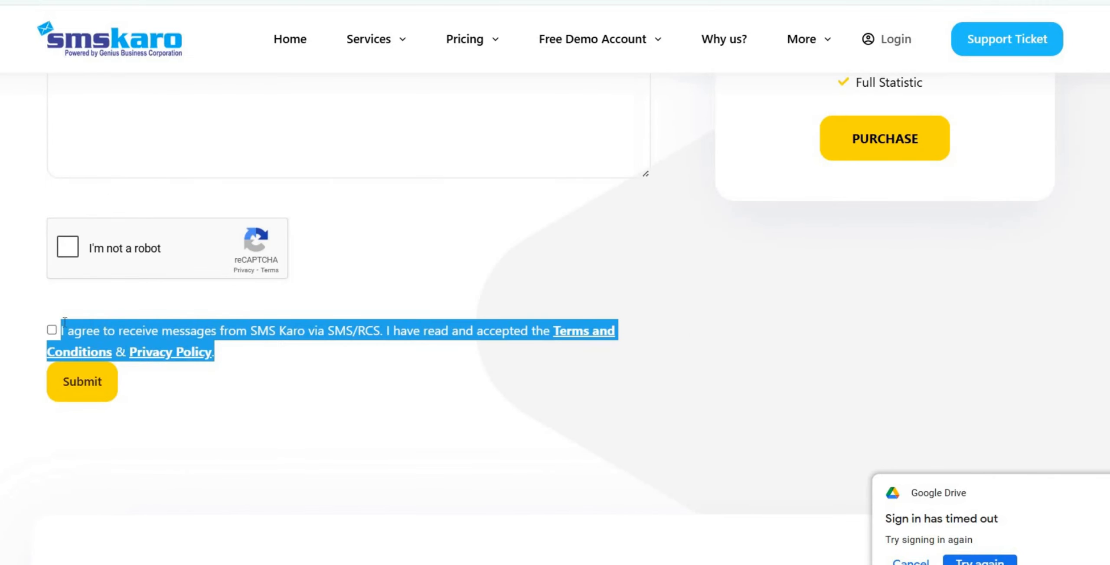
drag(62, 332, 382, 333)
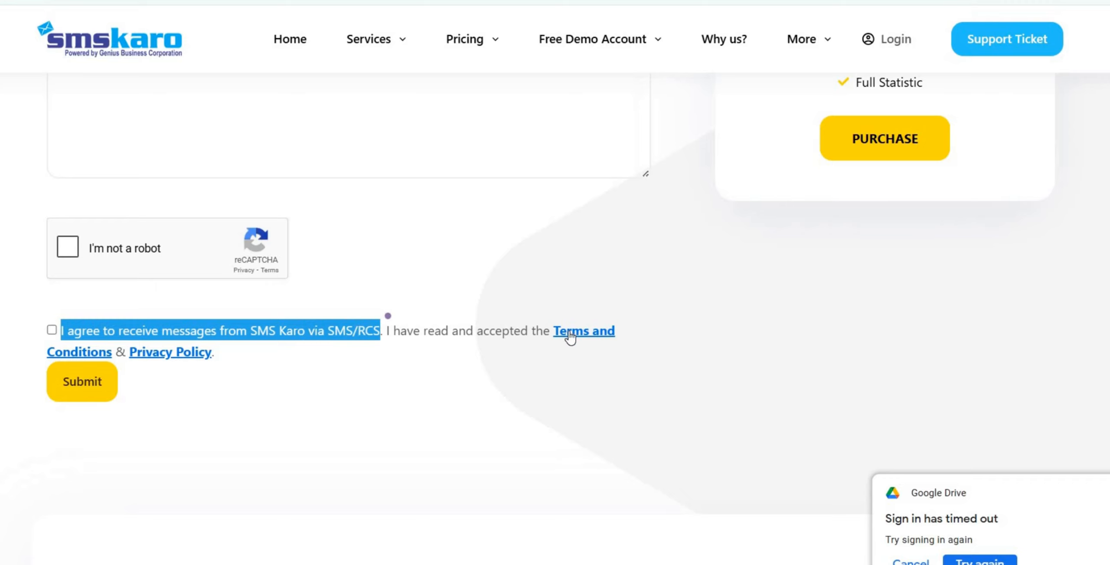
Step: Open the Privacy Policy from the contact form and highlight its Consent section
click(158, 361)
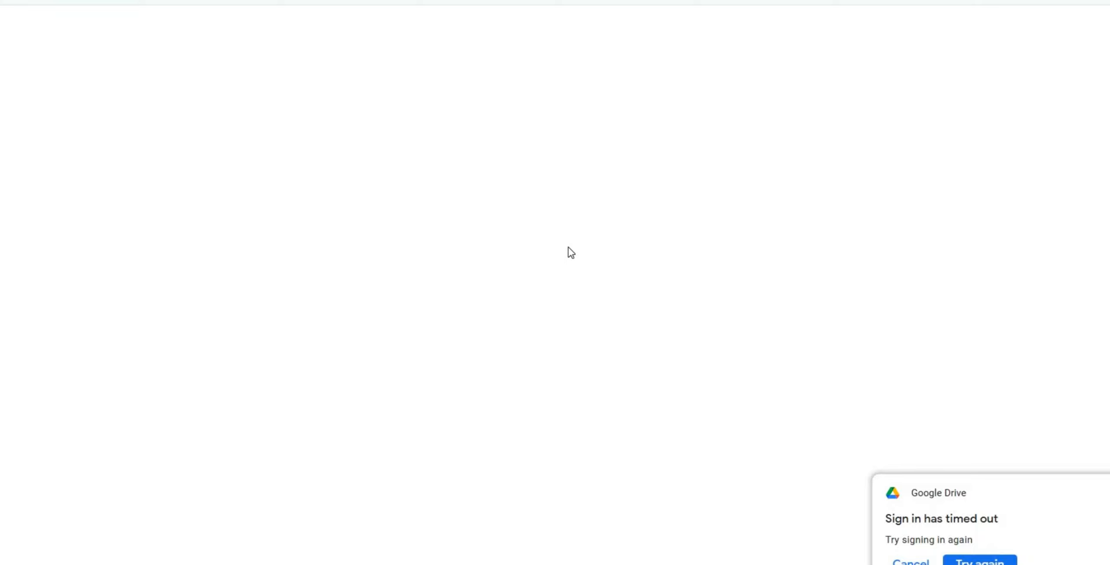
scroll(493, 408, down, 10)
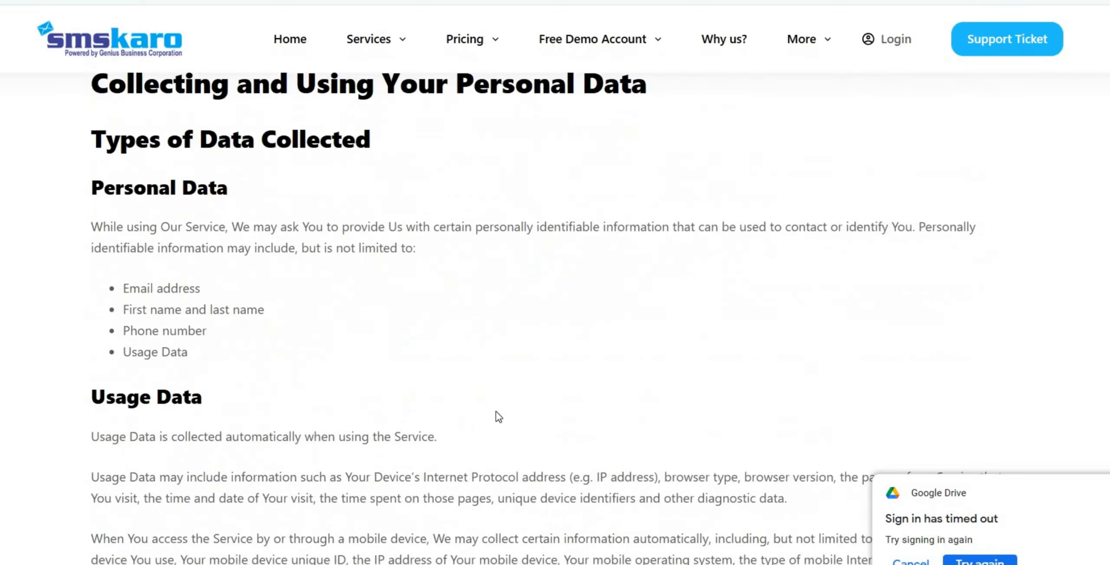
scroll(496, 411, down, 20)
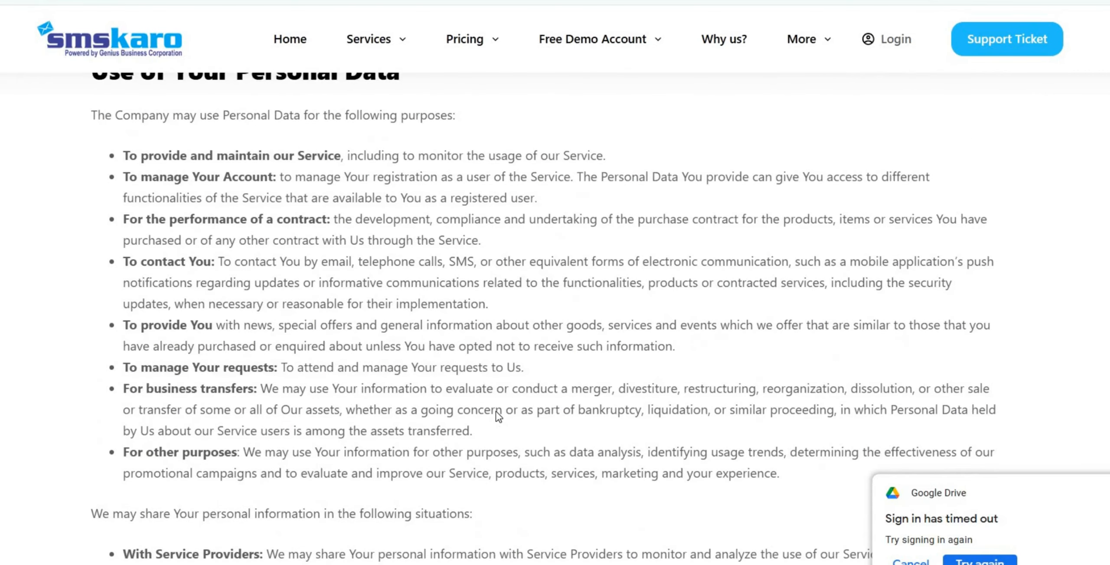
scroll(497, 411, down, 12)
scroll(226, 331, up, 4)
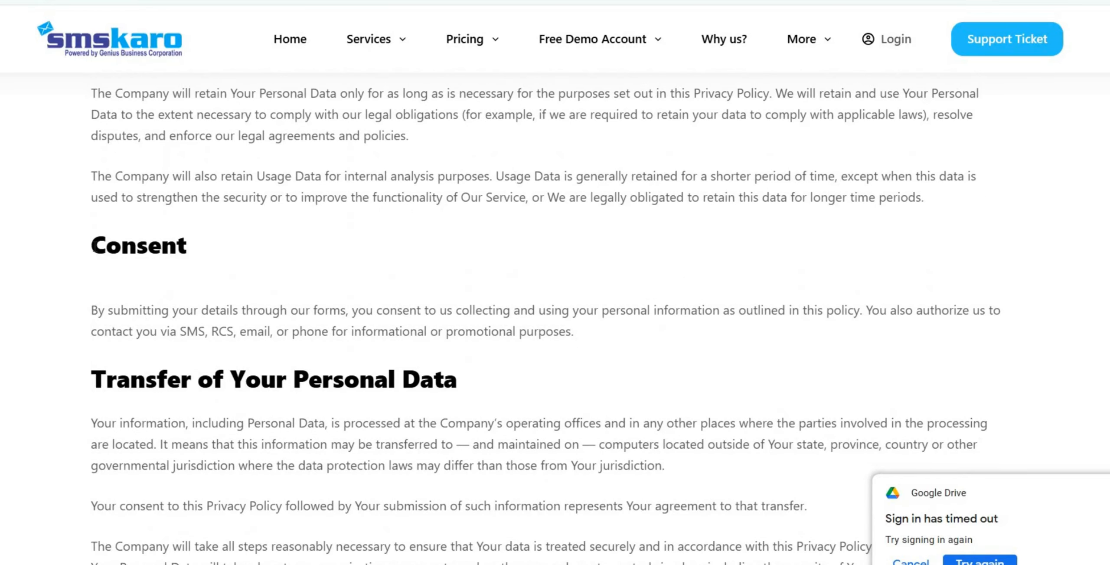
drag(229, 267, 631, 333)
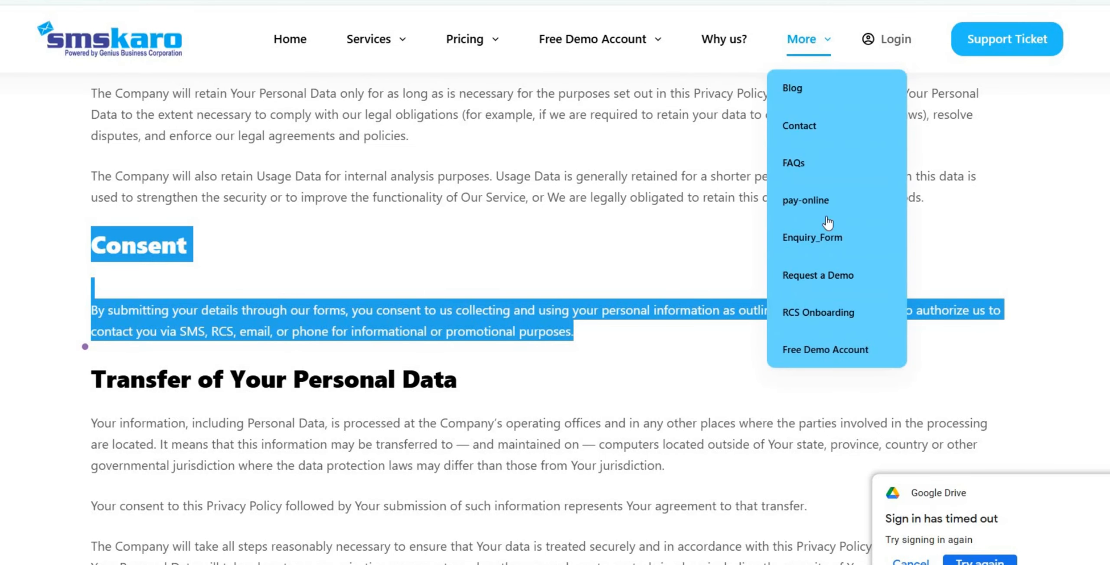
Step: Open the RCS Onboarding page and look through the RCS Agent Onboarding Application down to the bot usage guidelines
click(835, 312)
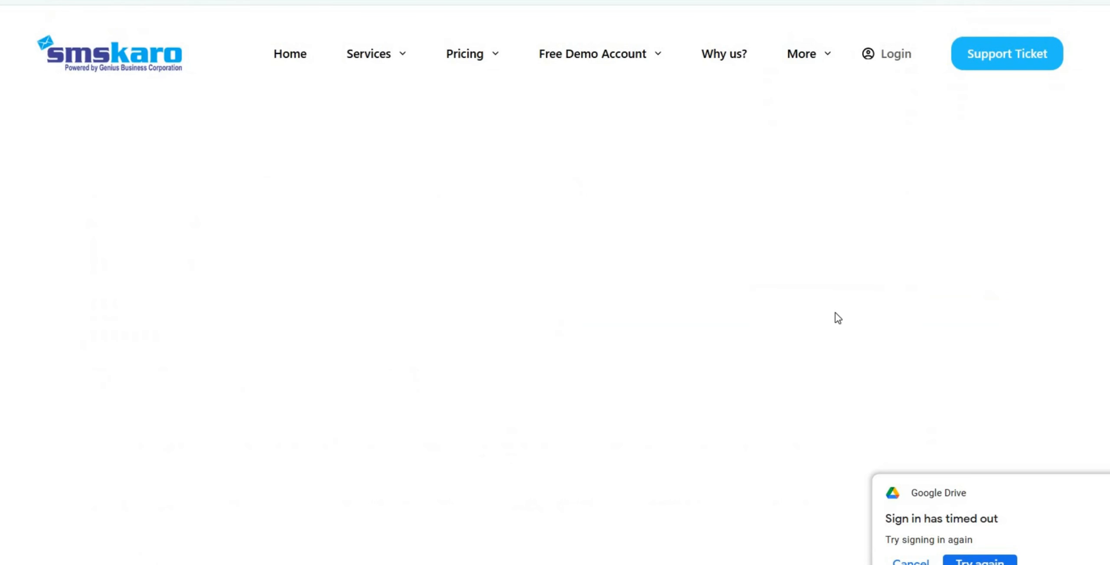
scroll(546, 275, down, 6)
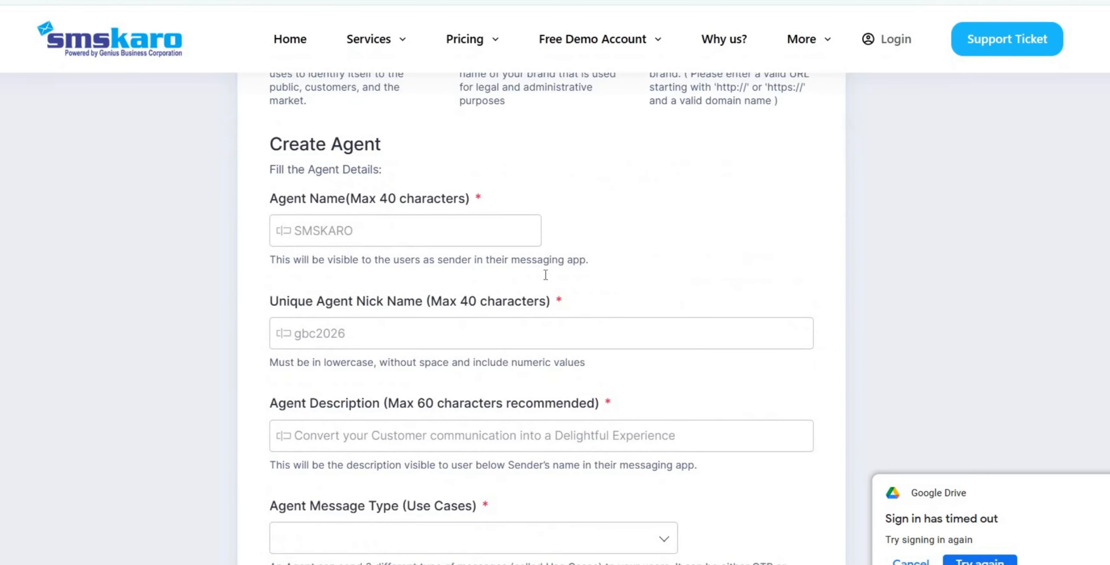
scroll(546, 275, up, 5)
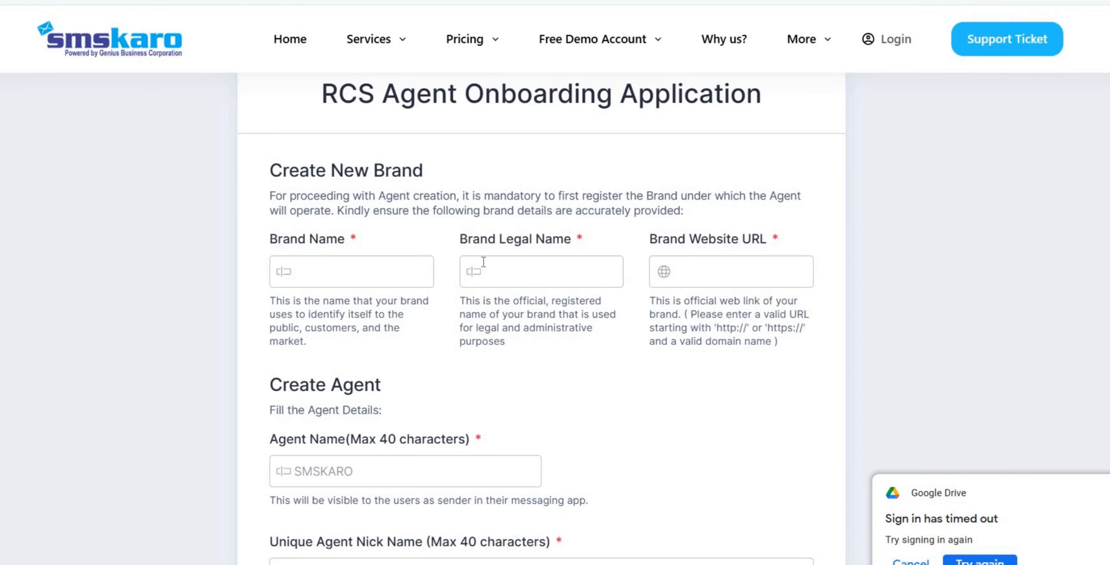
scroll(499, 334, down, 15)
scroll(506, 394, down, 10)
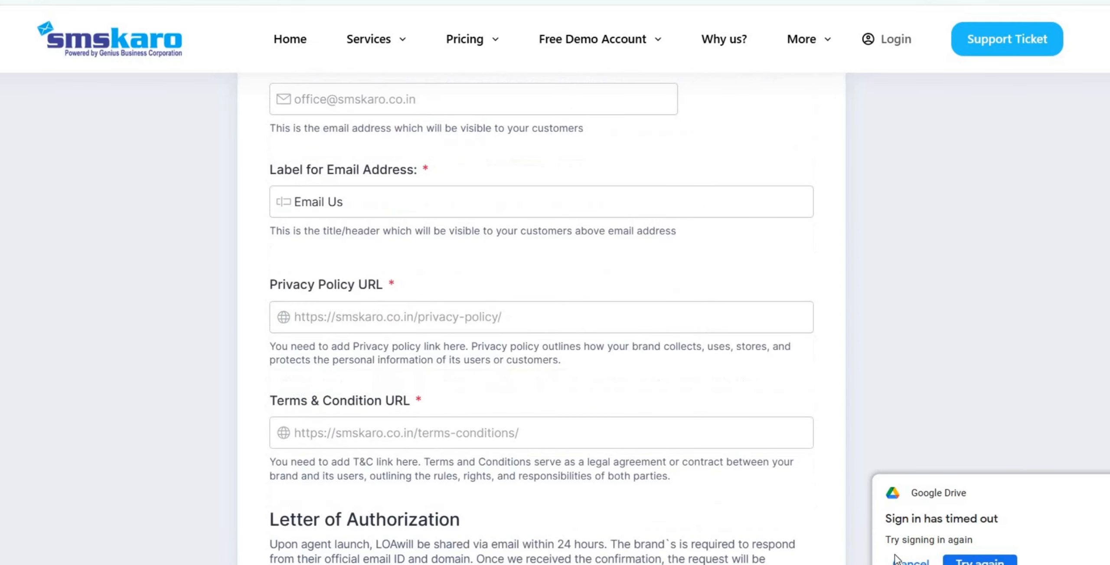
scroll(678, 413, down, 20)
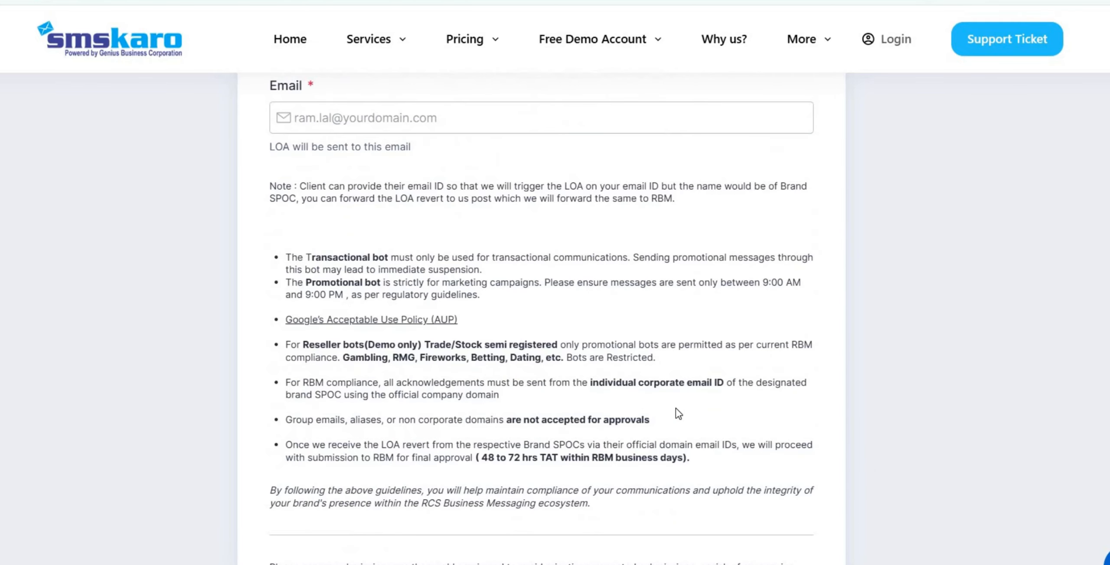
Step: Highlight the Letter of Authorization heading and examine the section's name, designation and email requirements
scroll(676, 410, up, 12)
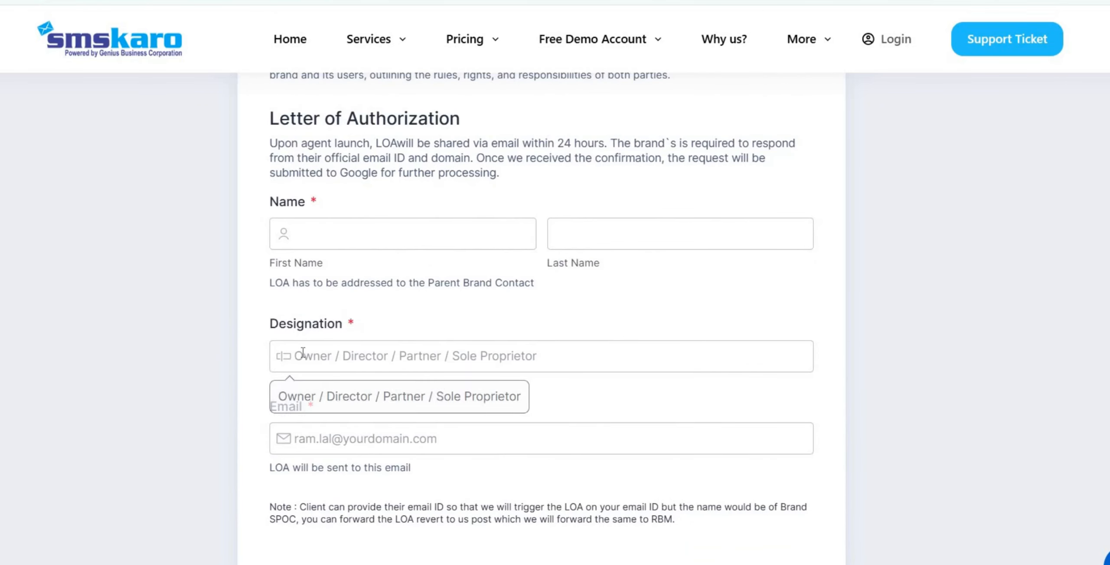
triple_click(453, 118)
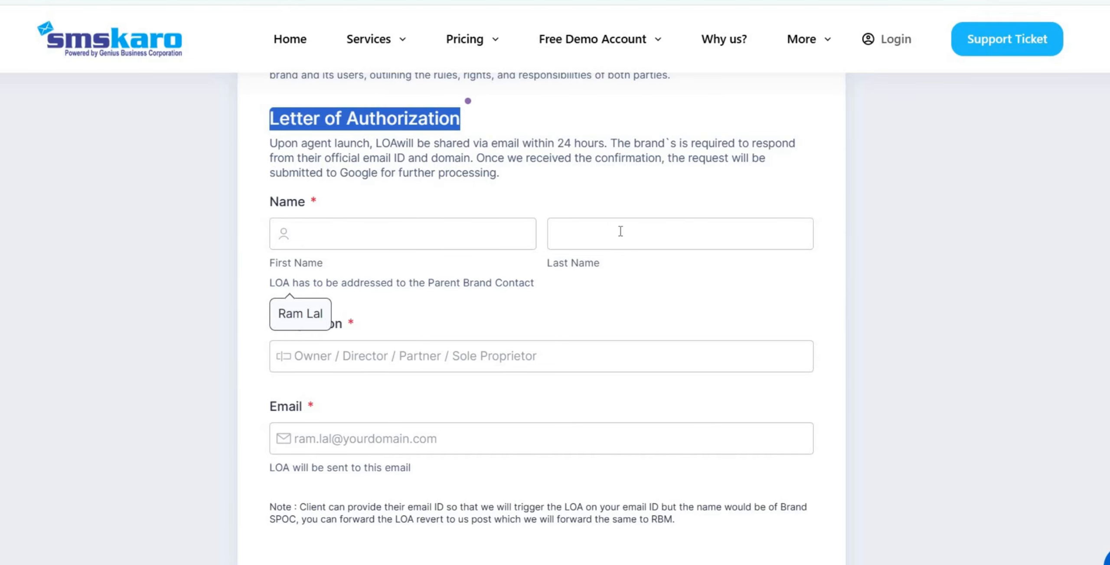
scroll(598, 288, down, 3)
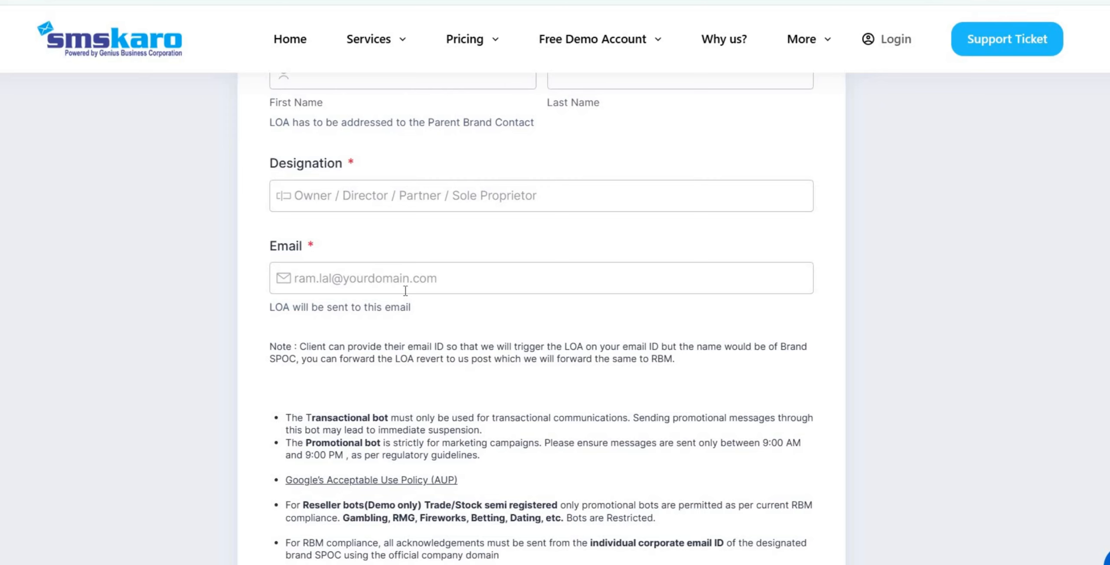
scroll(282, 224, up, 3)
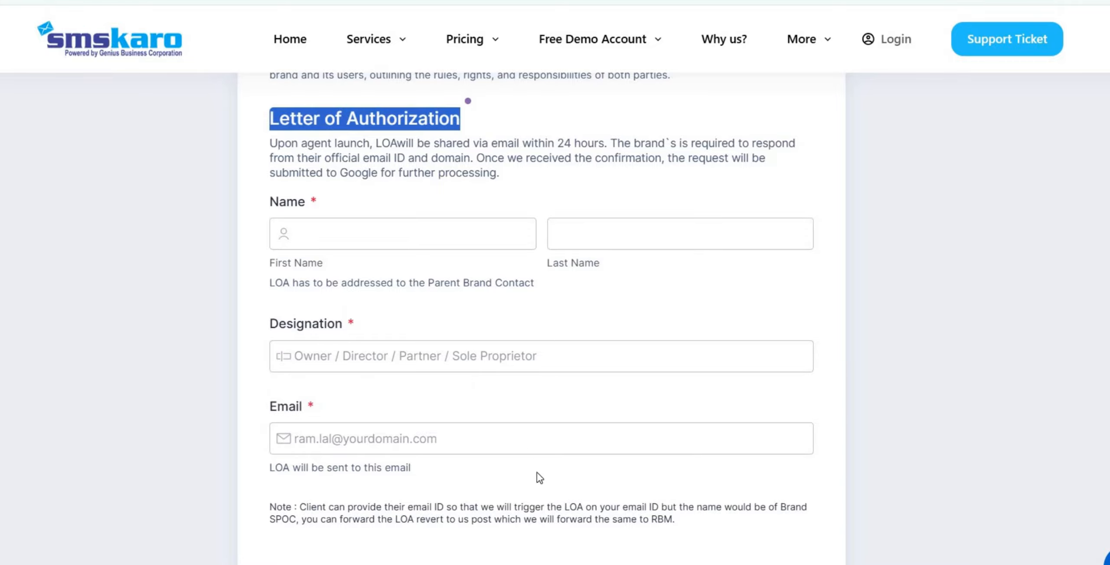
scroll(562, 478, up, 1)
Step: Review the form's Privacy Policy and Terms & Condition URL fields and the phone, website and email contact fields
scroll(562, 479, up, 5)
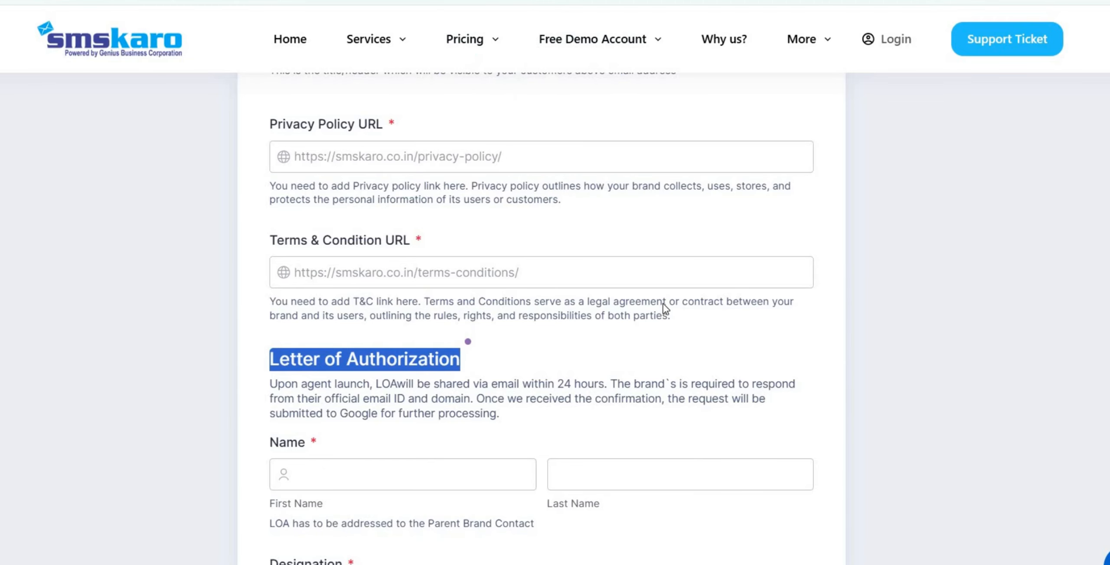
scroll(692, 340, up, 5)
scroll(695, 345, up, 4)
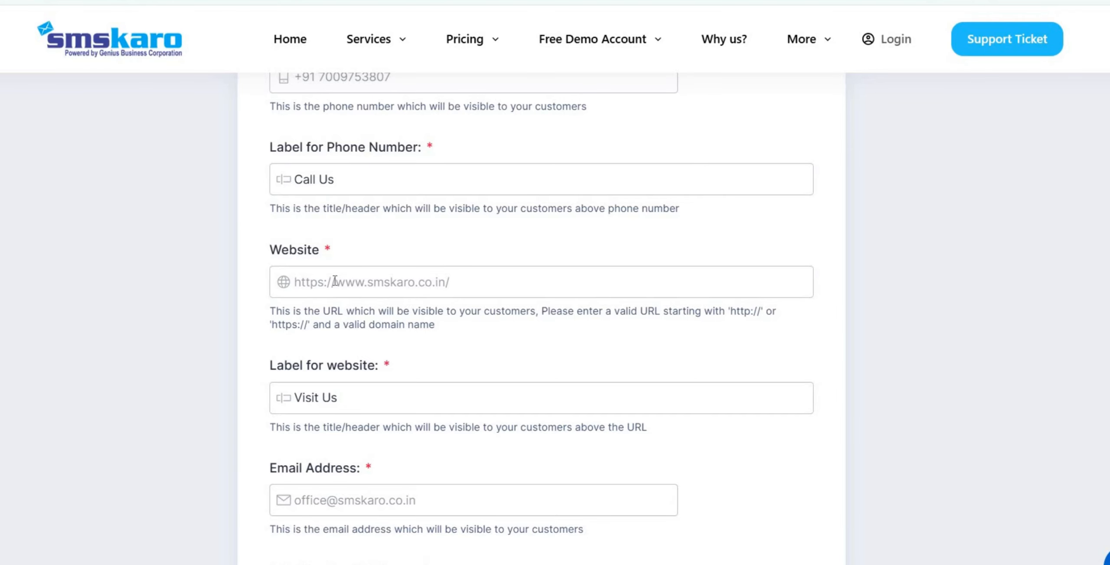
mouse_move(555, 389)
Step: In the KYC section, highlight the labels of the GST/MSME certificate, Adhar card and Certificate of Incorporation uploads
scroll(555, 389, up, 10)
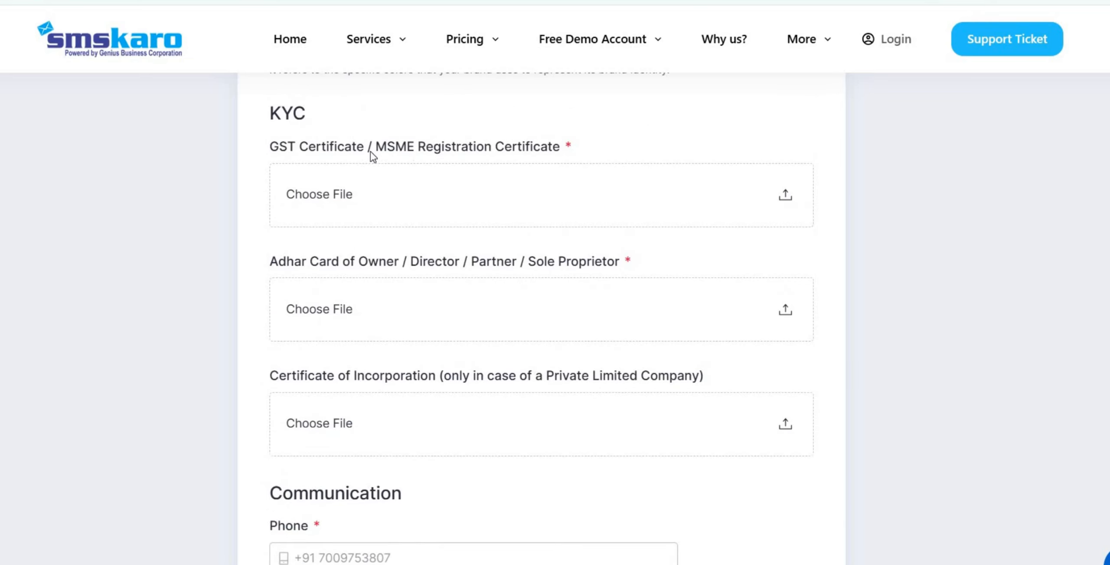
drag(369, 148, 465, 152)
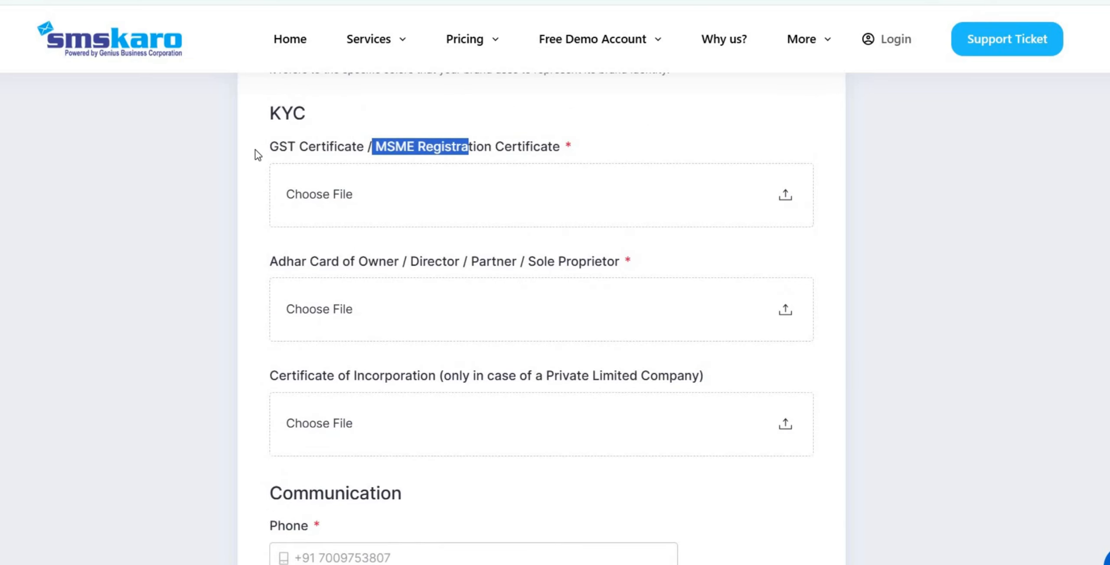
drag(354, 145, 265, 148)
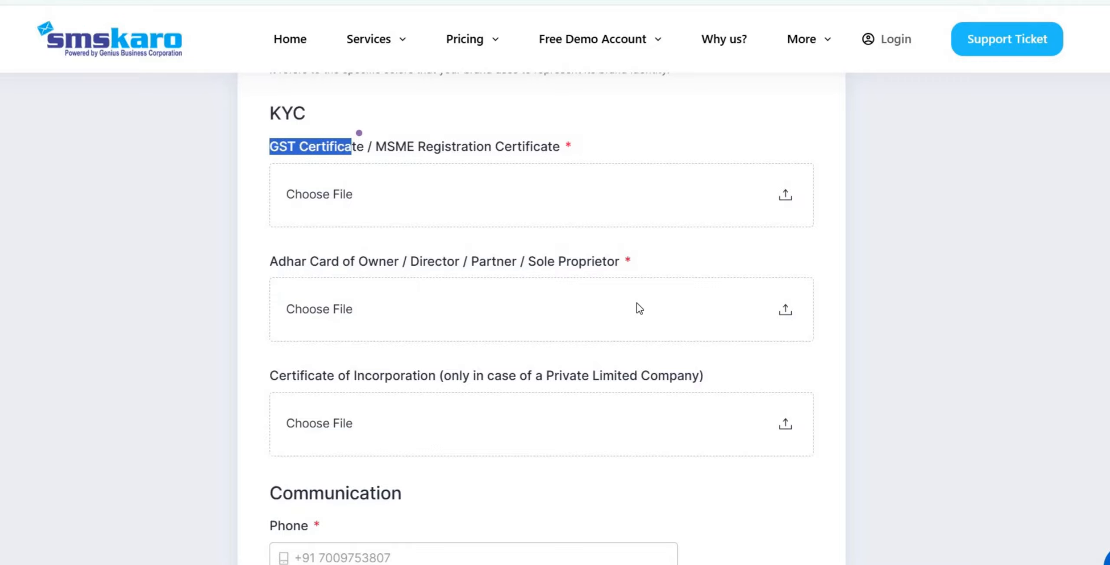
drag(270, 262, 386, 261)
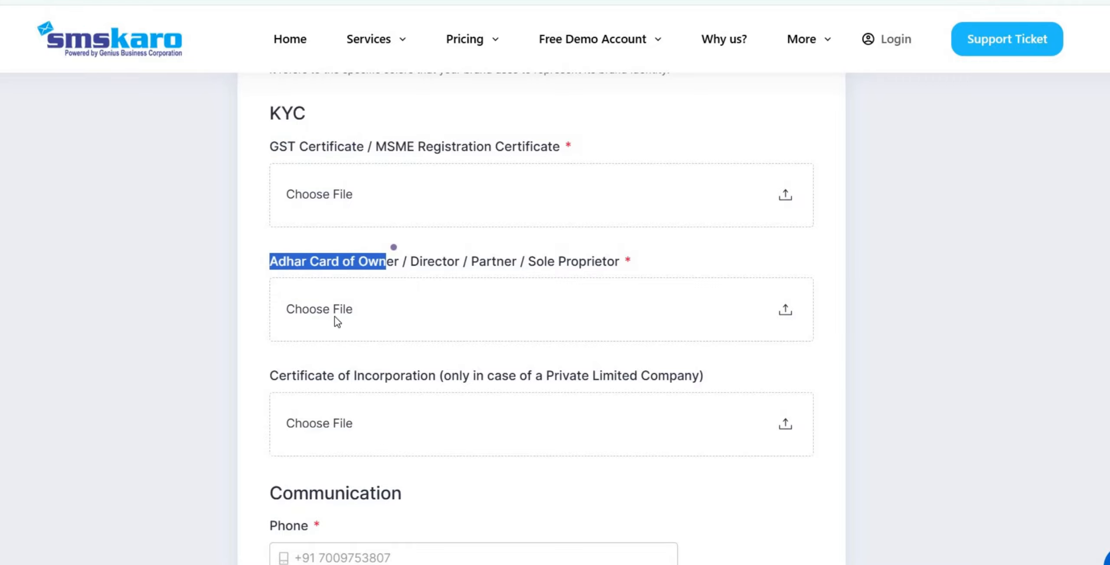
drag(270, 375, 679, 391)
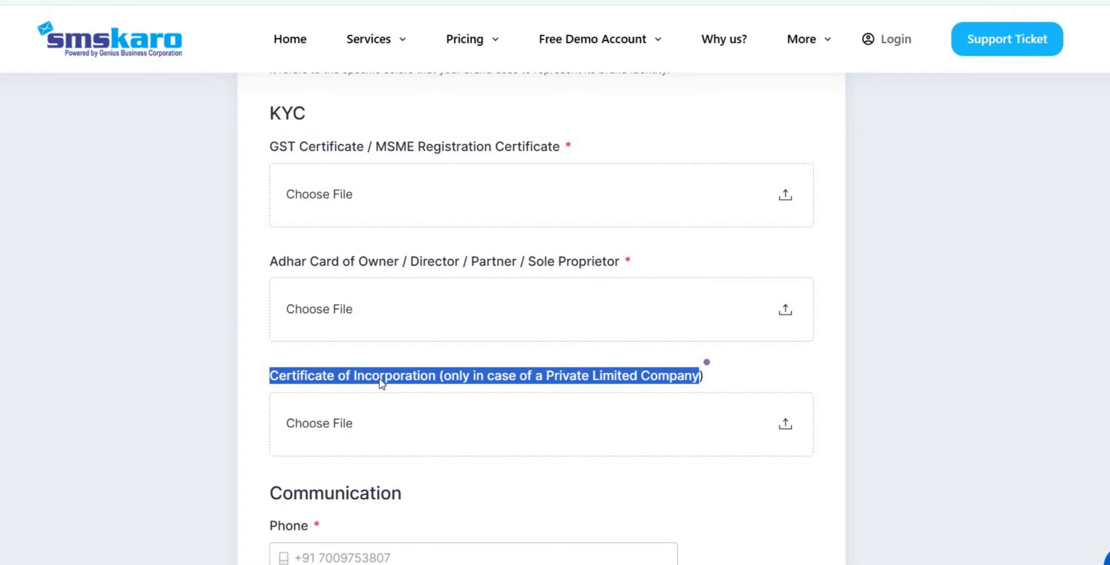
Step: Examine the Branding Details requirements for the logo, banner image and brand colour
scroll(494, 376, up, 5)
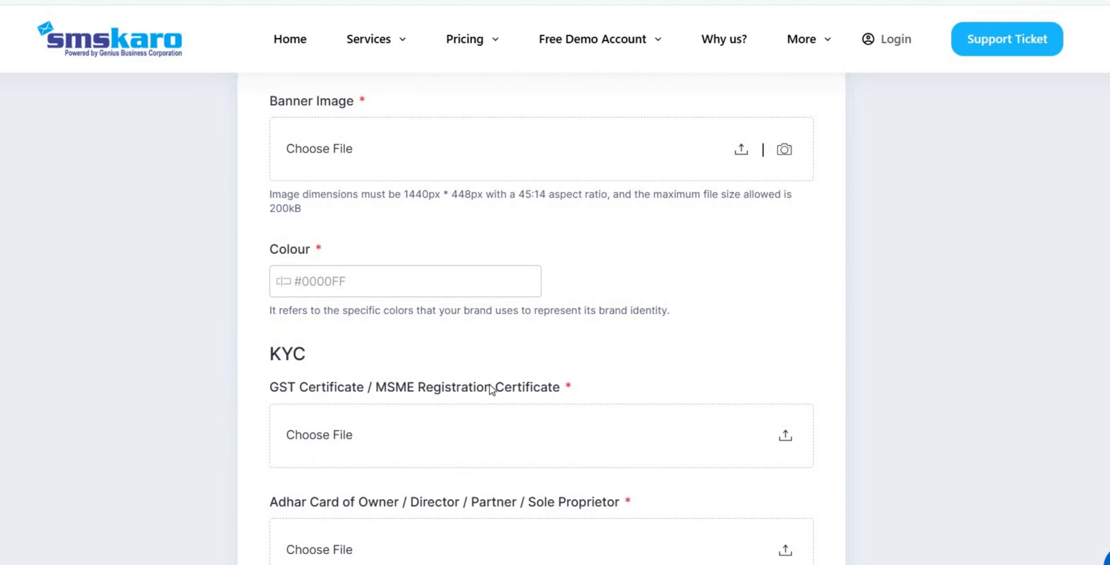
scroll(491, 387, up, 3)
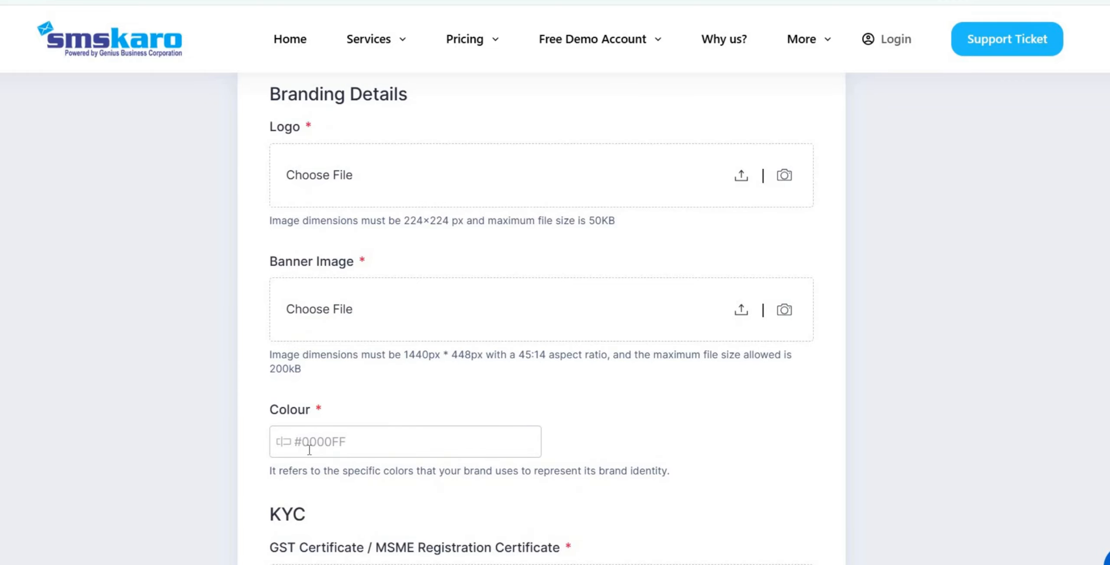
scroll(330, 436, up, 5)
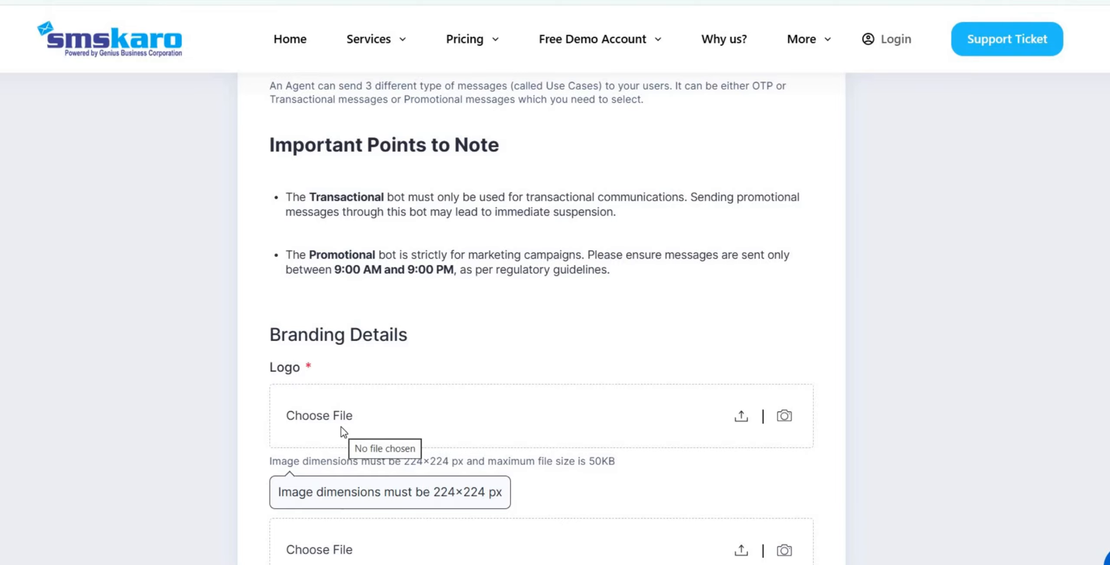
scroll(451, 397, down, 3)
mouse_move(408, 306)
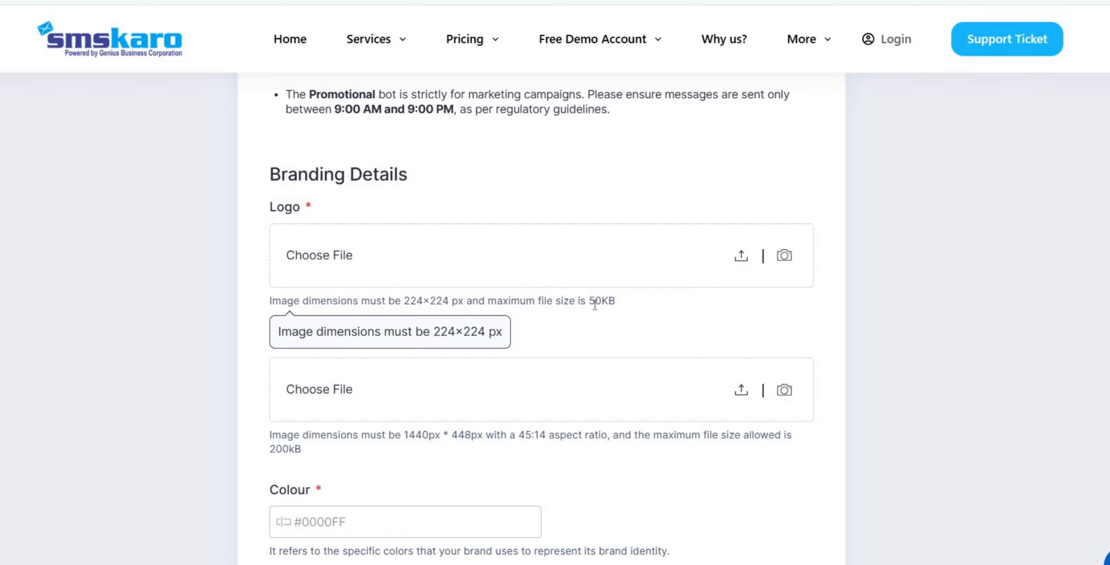
mouse_move(542, 436)
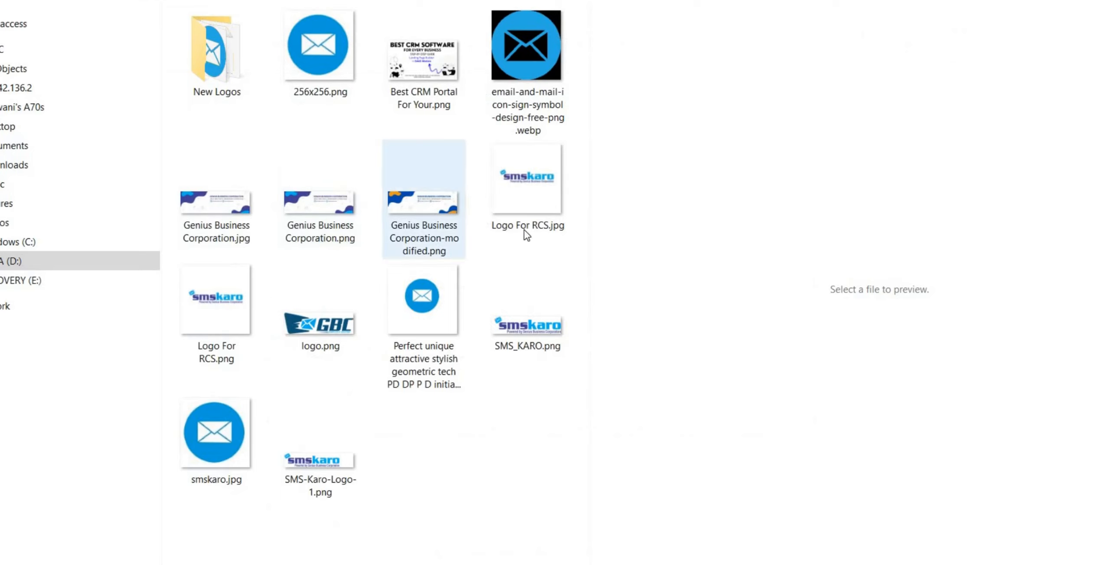
Step: View the sample image Logo For RCS.jpg from the logo folder and close it again
click(512, 191)
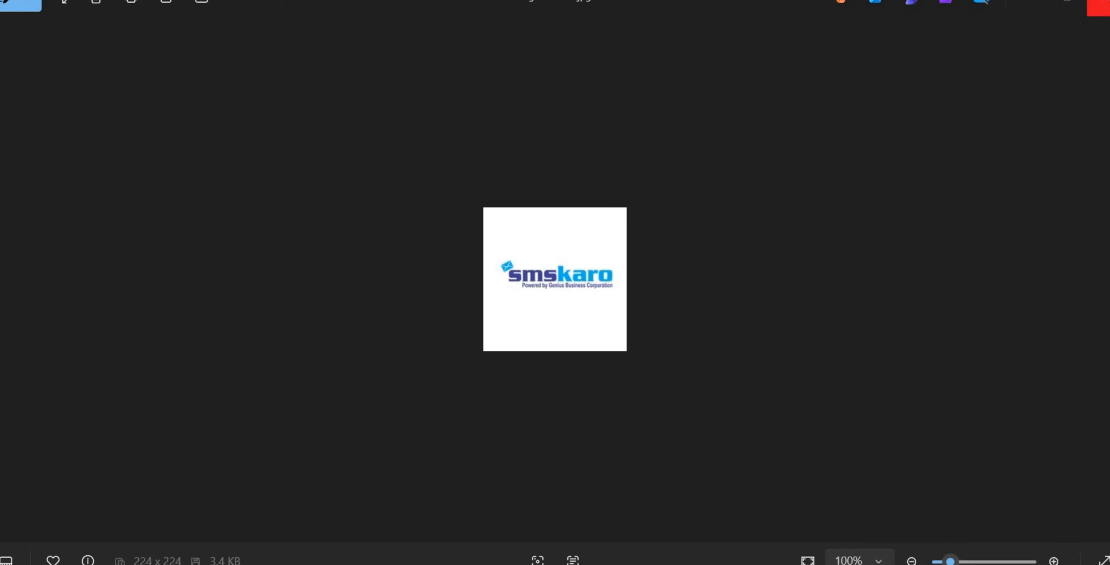
click(1099, 7)
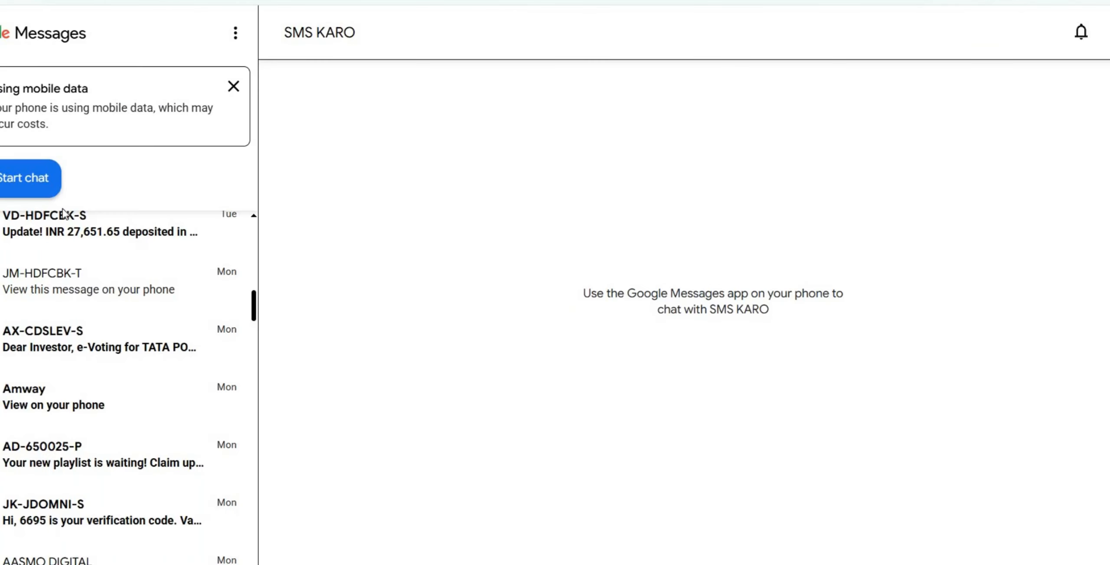
Step: Look through the Google Messages conversation list for the SMS KARO conversation
scroll(125, 390, down, 5)
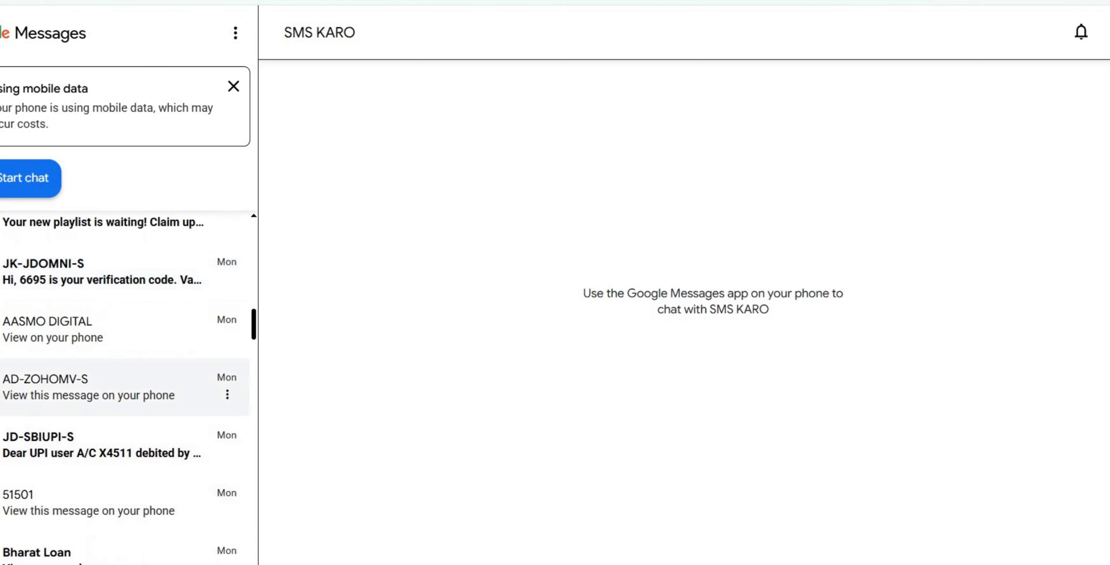
scroll(4, 376, down, 9)
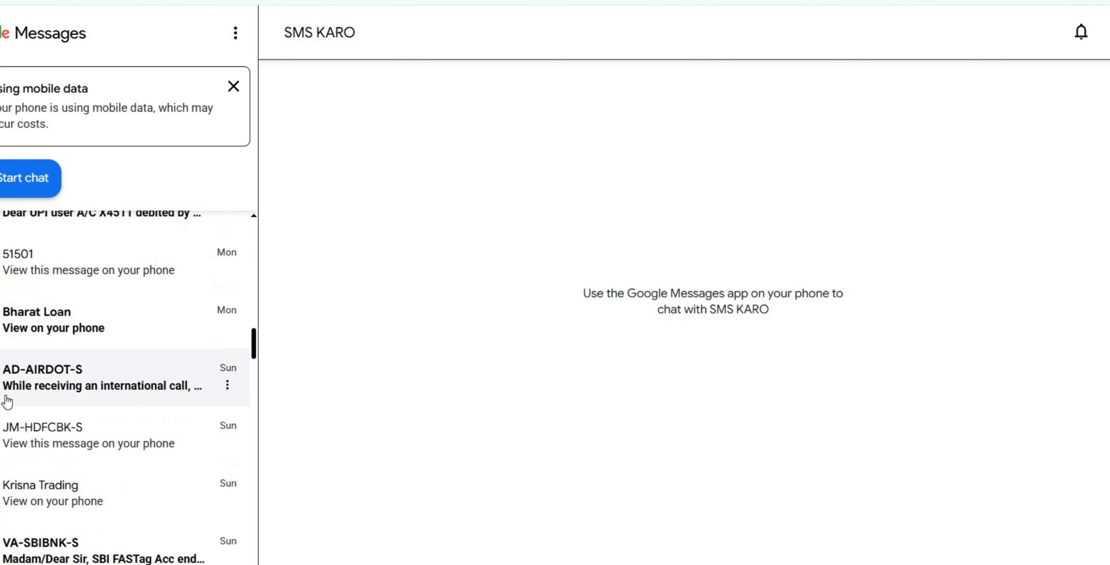
scroll(11, 431, down, 11)
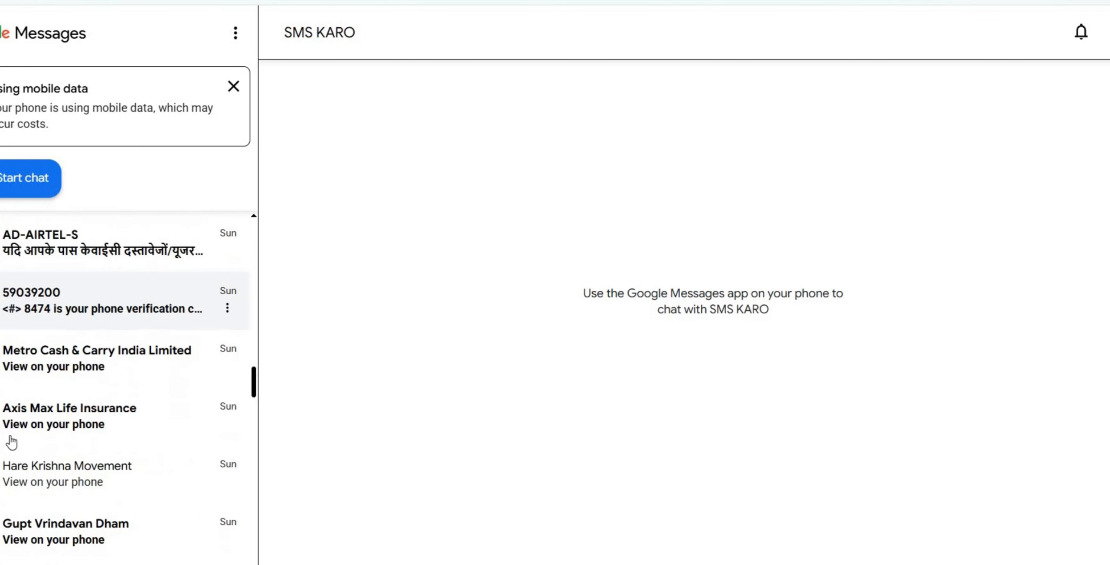
scroll(12, 443, down, 7)
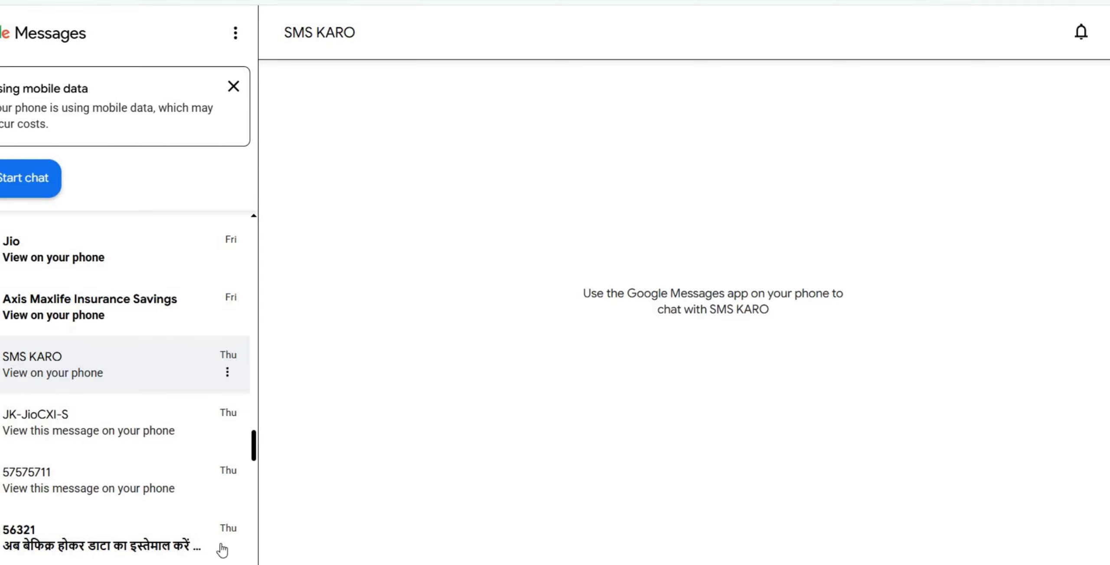
Step: Switch to the logo folder and view the banner image Genius Business Corporation-modified.png
click(193, 557)
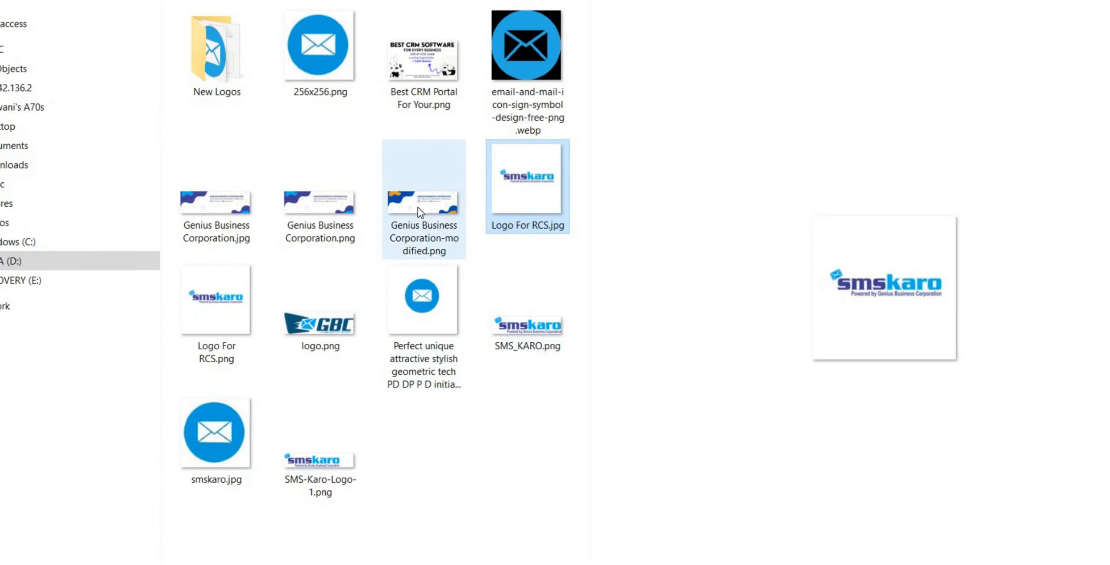
click(418, 206)
key(Return)
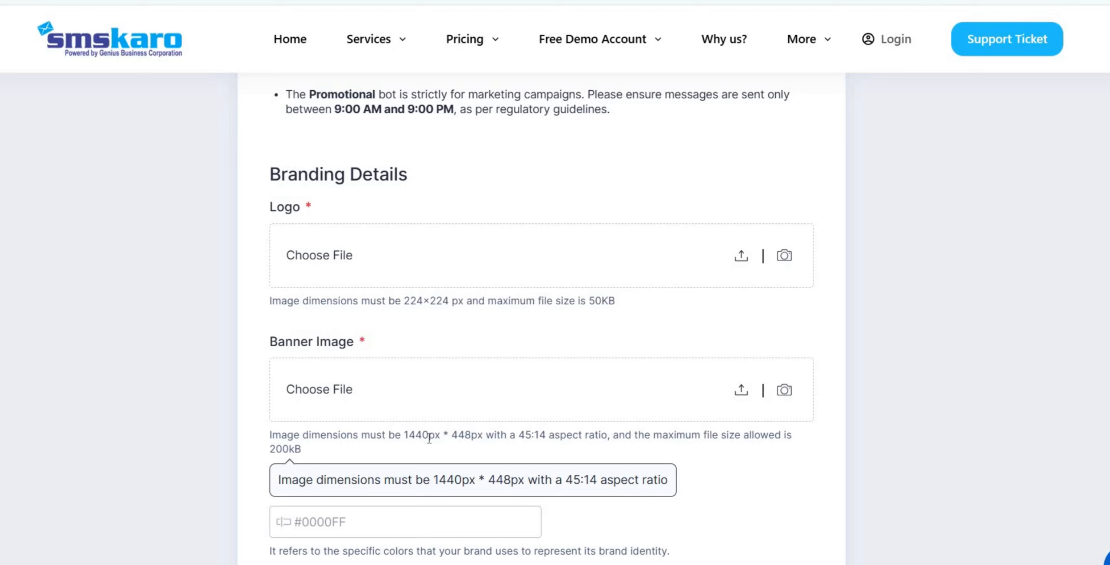
Step: In the onboarding form's Banner Image note, highlight the 1440px * 448px dimensions and the 200kB size limit
drag(494, 436, 398, 434)
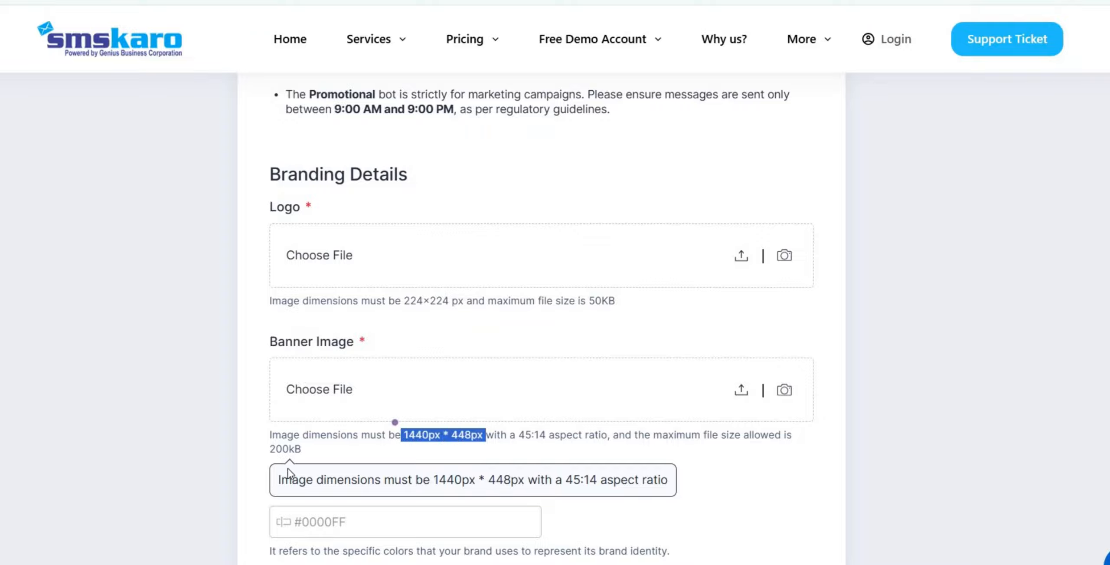
click(262, 453)
drag(289, 449, 260, 449)
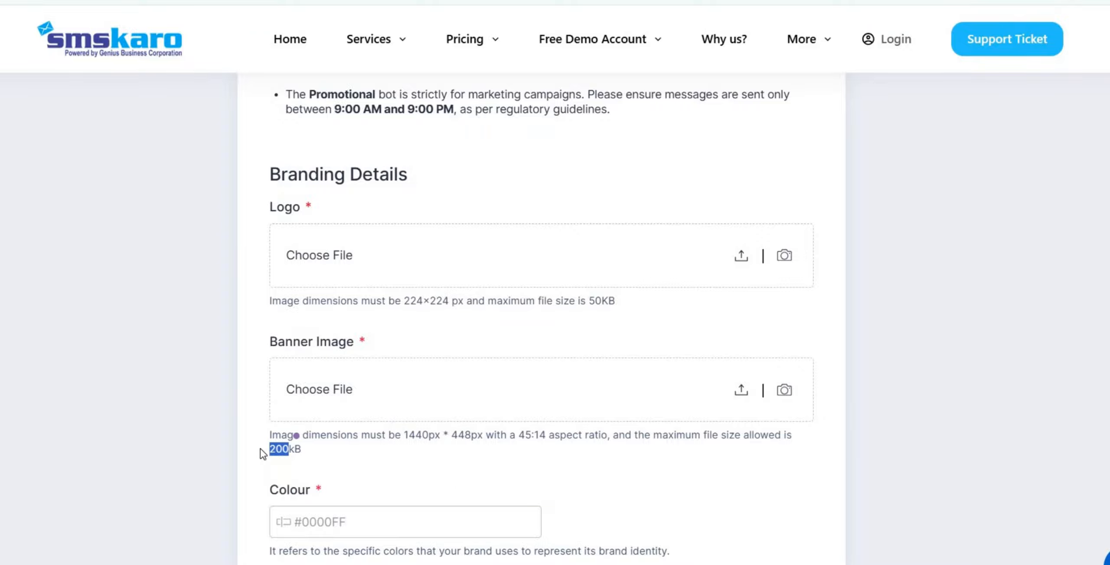
Step: Highlight the words Transactional and Promotional under Important Points to Note
scroll(331, 490, up, 5)
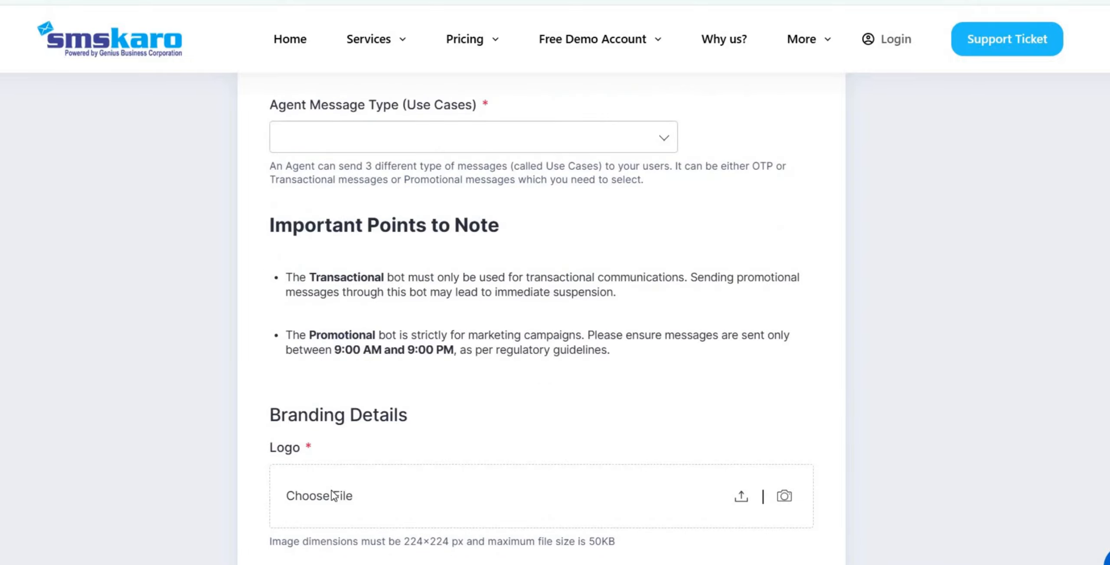
scroll(368, 516, up, 3)
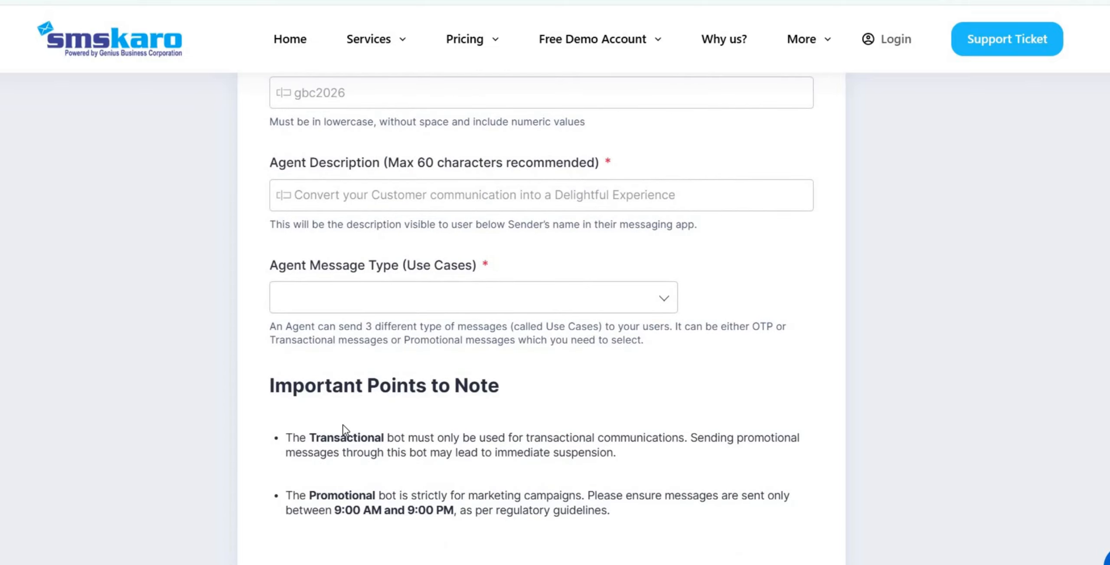
drag(311, 436, 383, 436)
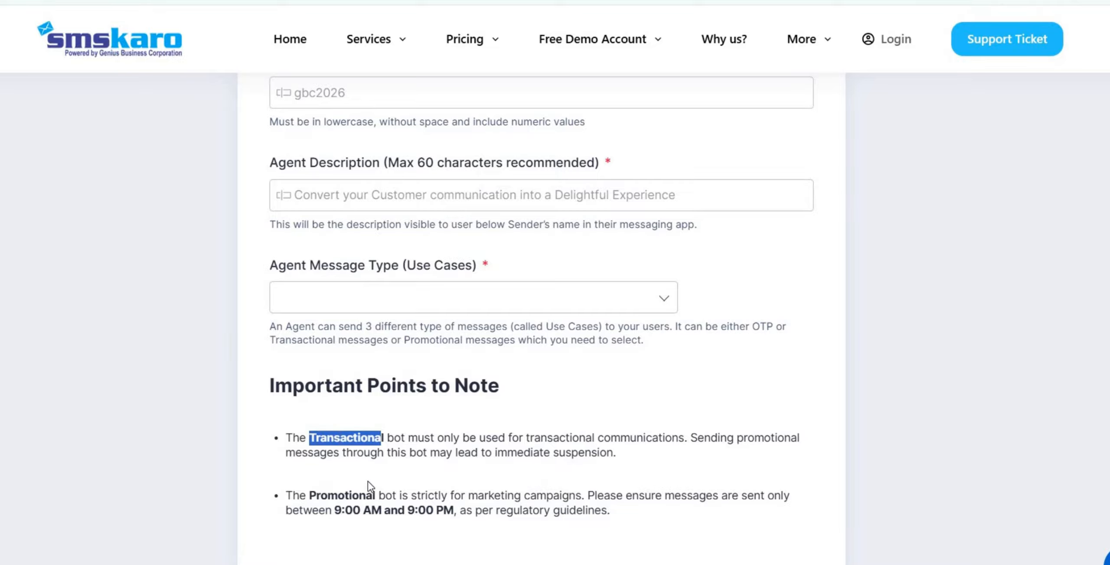
drag(309, 495, 352, 495)
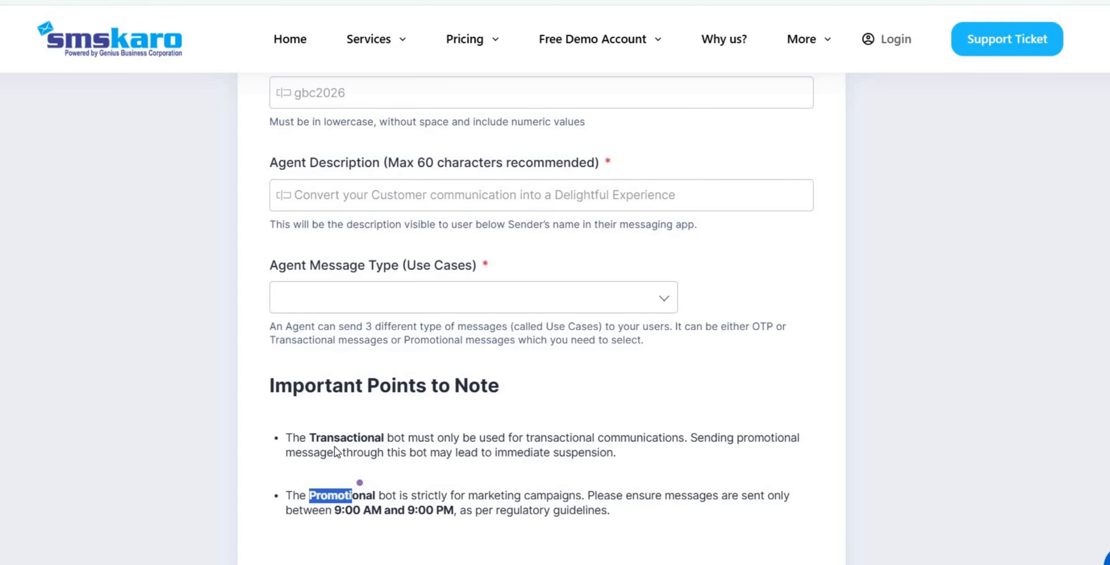
Step: In the Create New Brand section, highlight the heading, the Brand Name description and the website URL's http/https requirement
scroll(334, 446, up, 5)
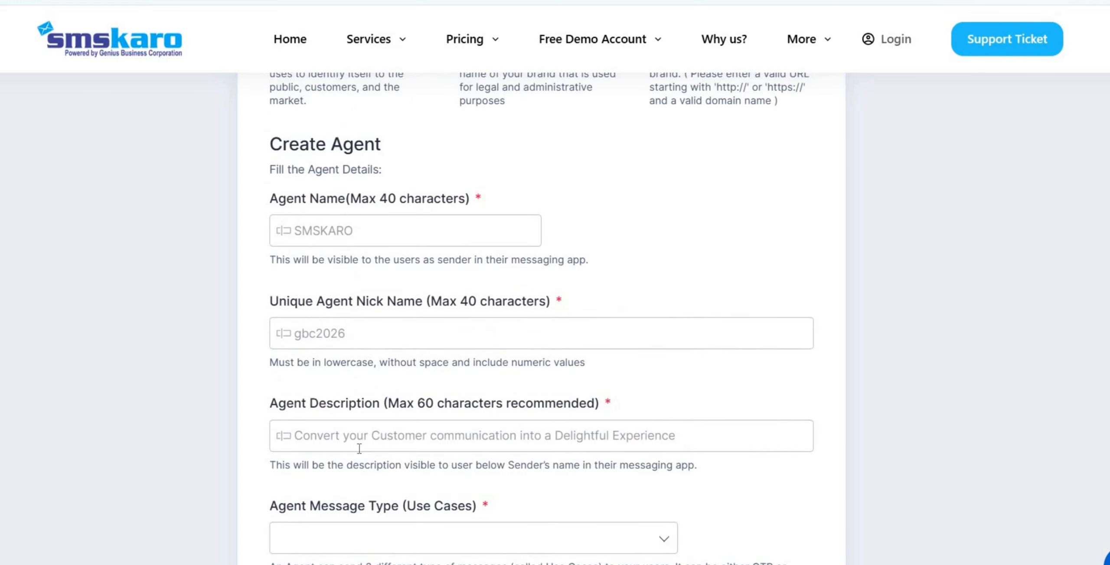
scroll(360, 449, down, 2)
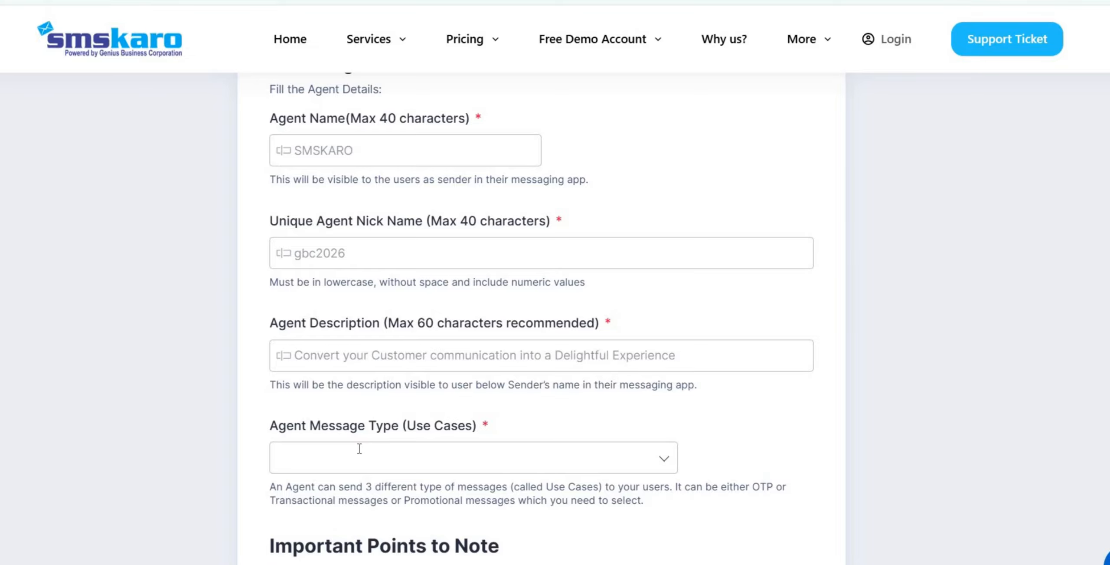
scroll(360, 448, up, 6)
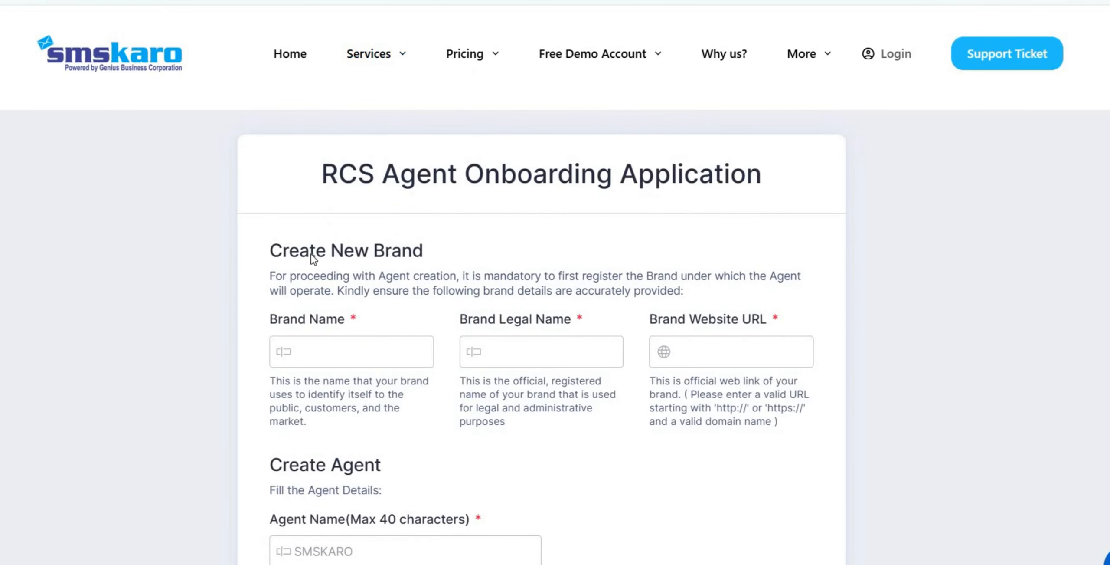
drag(270, 254, 393, 281)
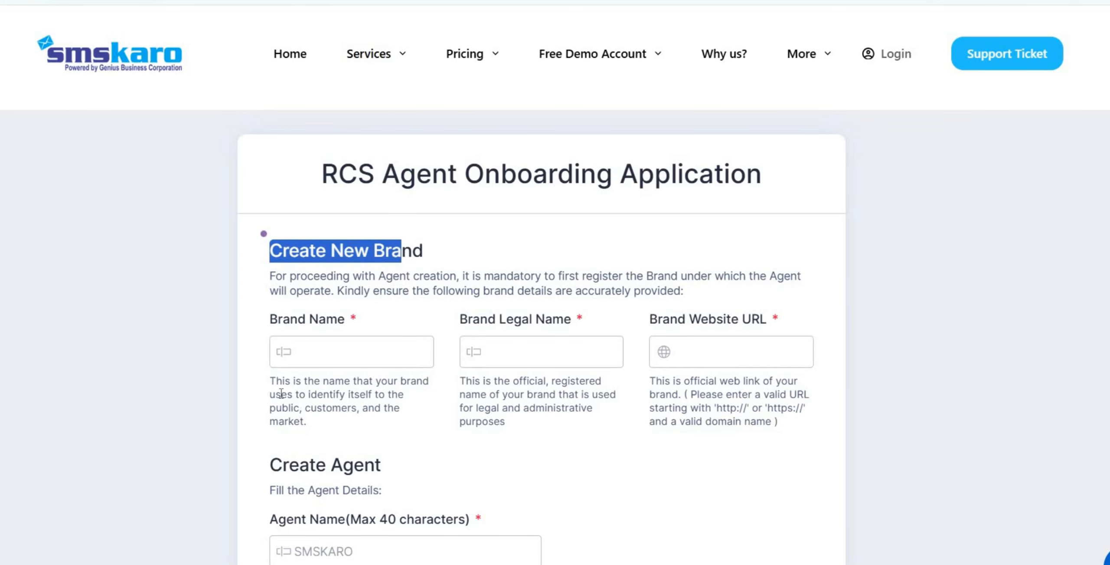
drag(270, 380, 354, 429)
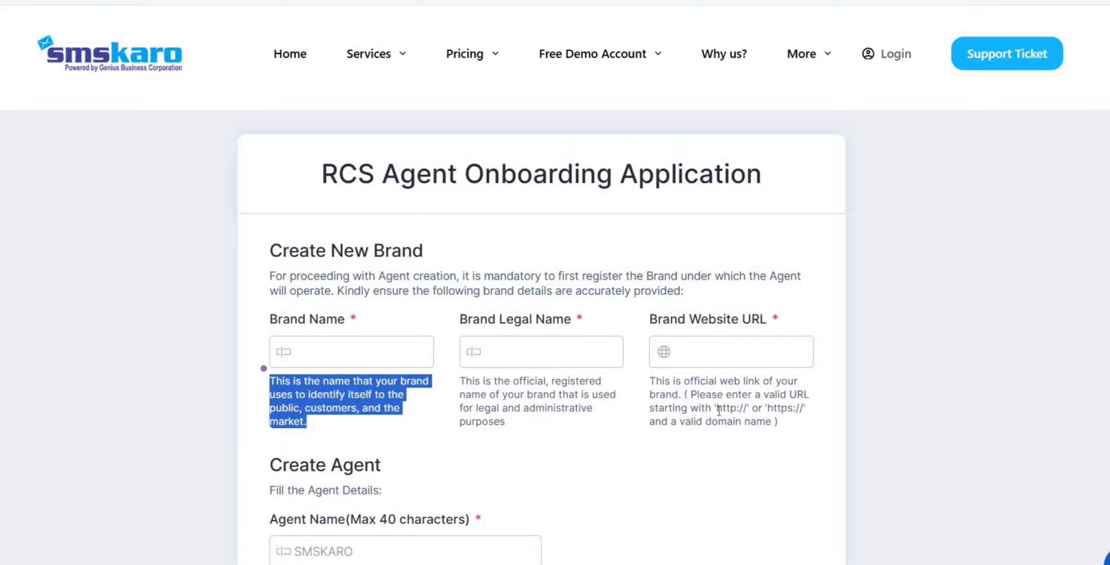
drag(717, 410, 805, 409)
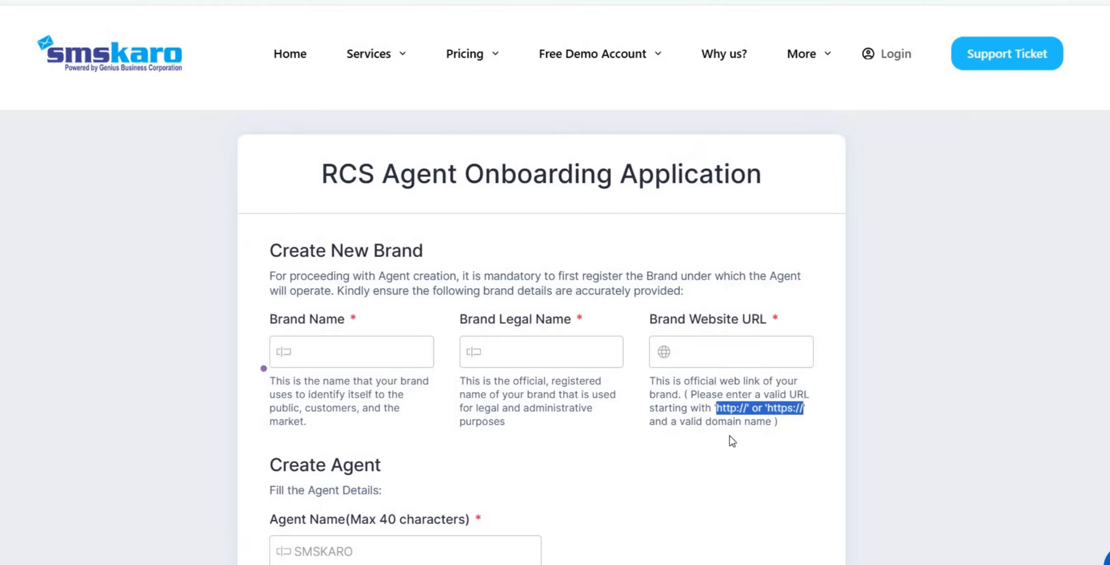
Step: In the Create Agent section, highlight the Agent Name's 40-character limit and the Unique Agent Nick Name's label and formatting rule
scroll(382, 306, down, 5)
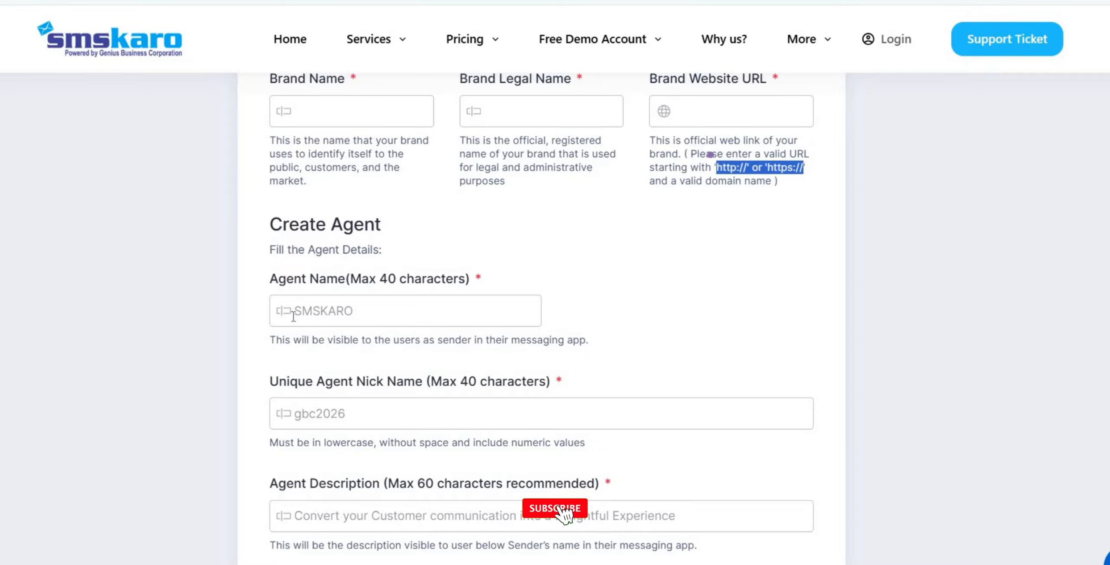
click(323, 315)
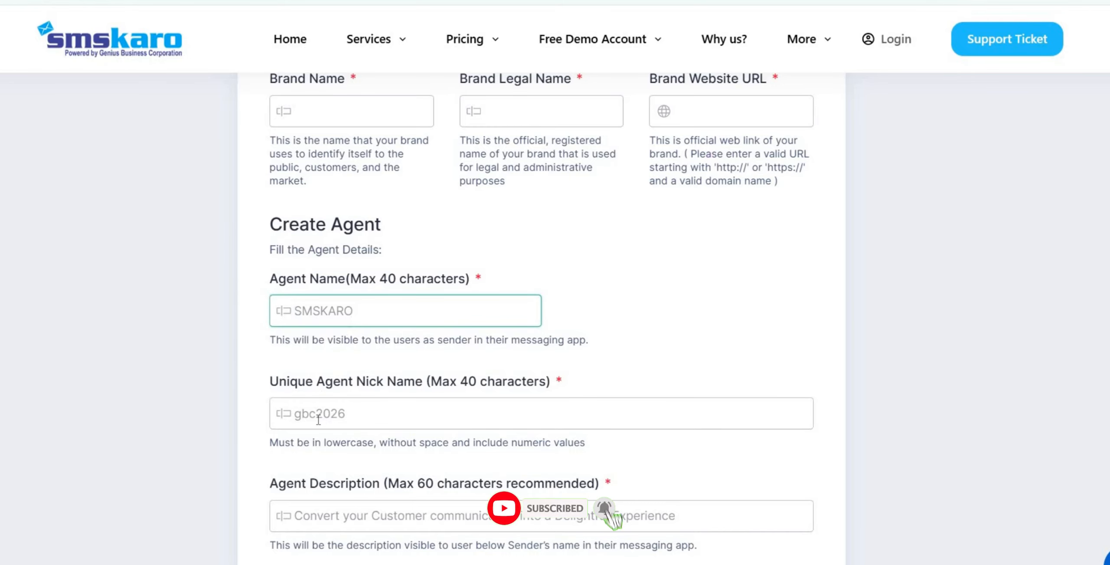
drag(271, 383, 488, 424)
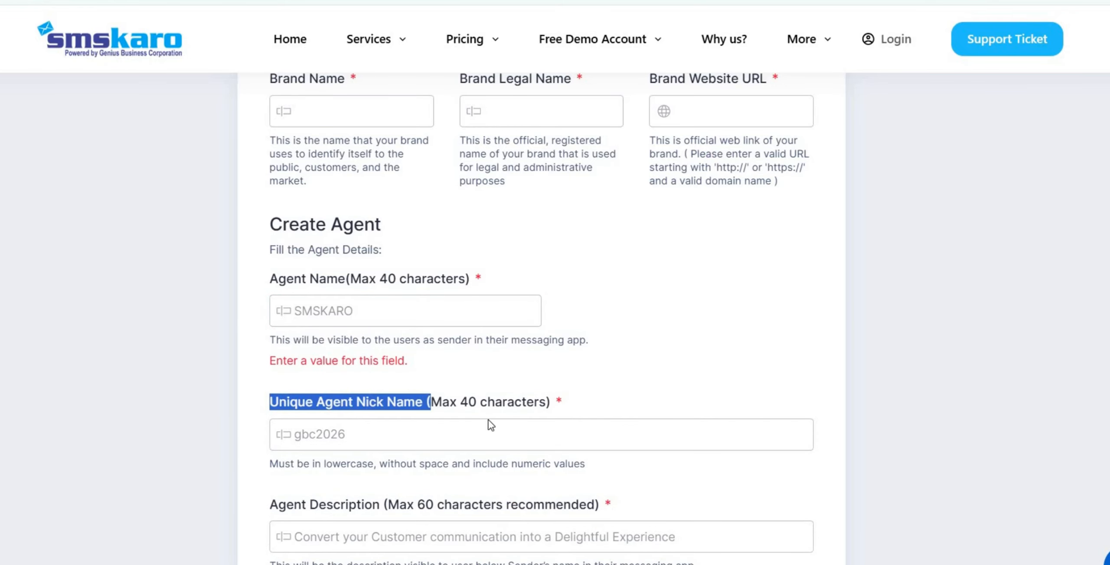
scroll(563, 427, down, 2)
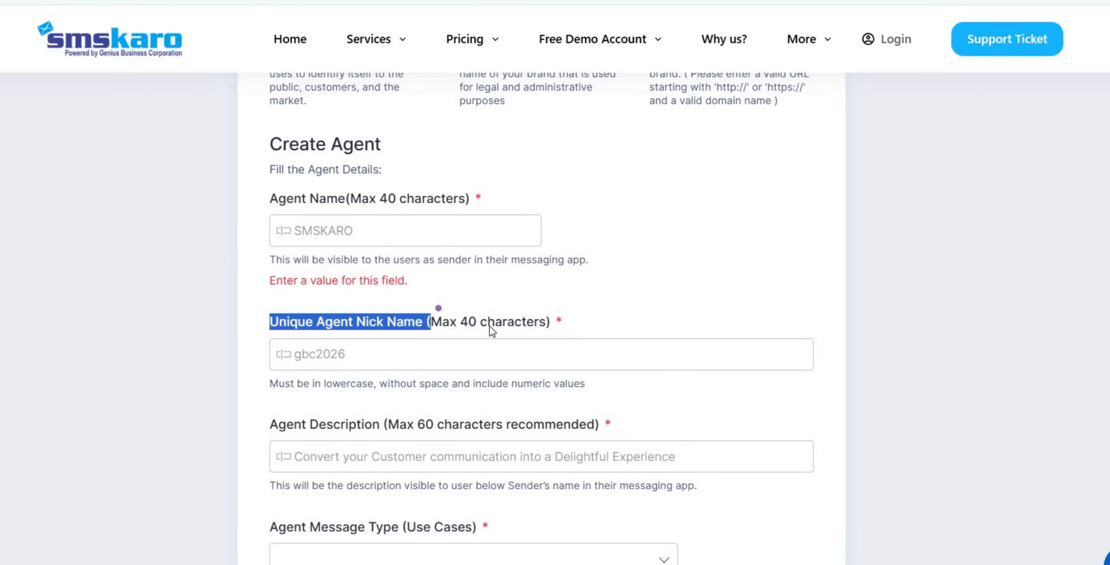
drag(522, 323, 461, 299)
drag(427, 200, 379, 200)
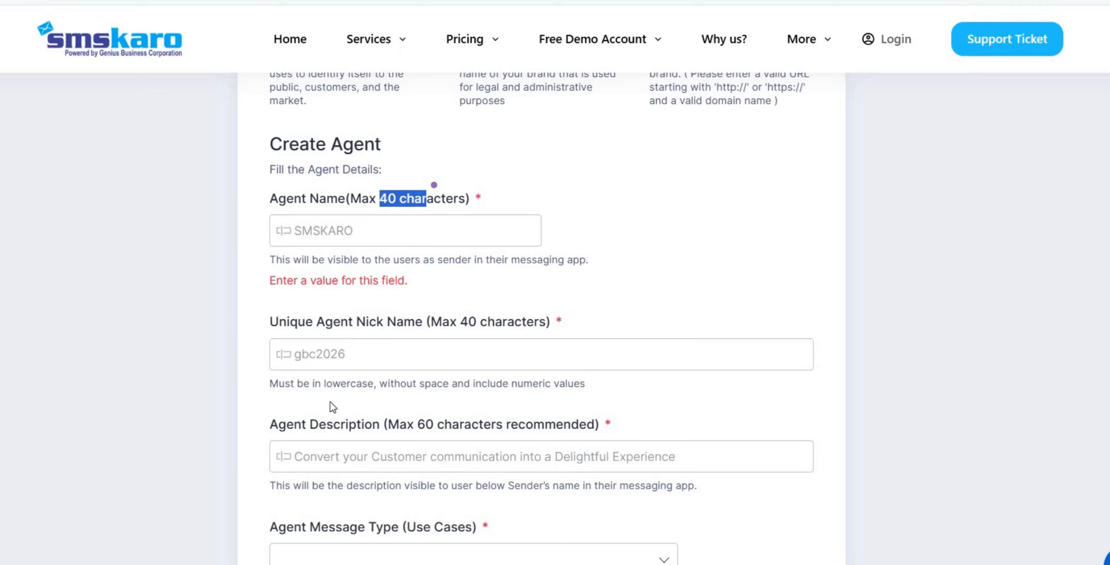
drag(275, 386, 560, 392)
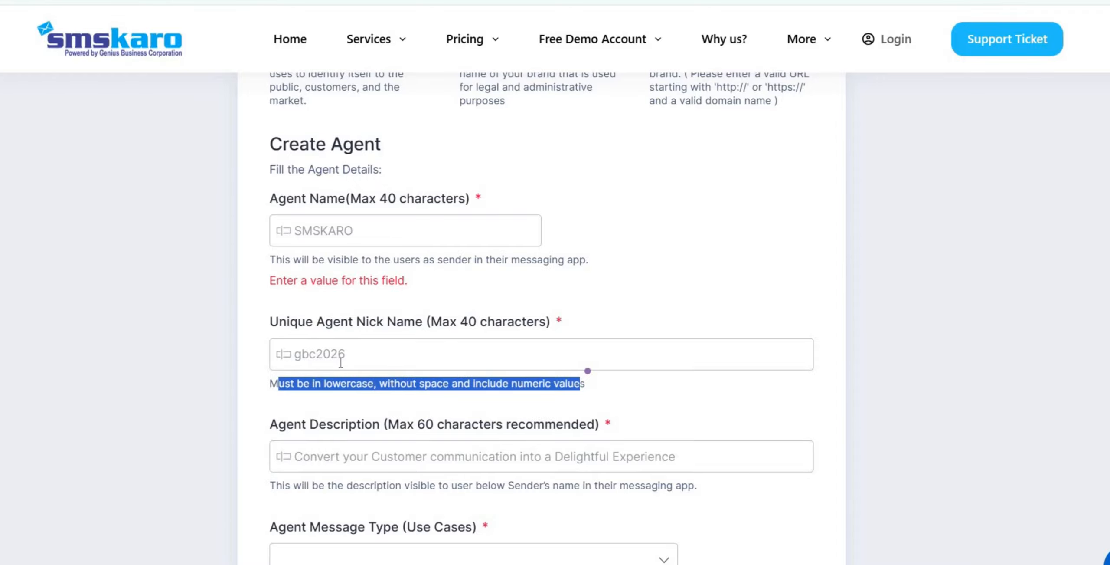
Step: Show the available choices for Agent Message Type (Use Cases) without selecting one
scroll(360, 427, down, 2)
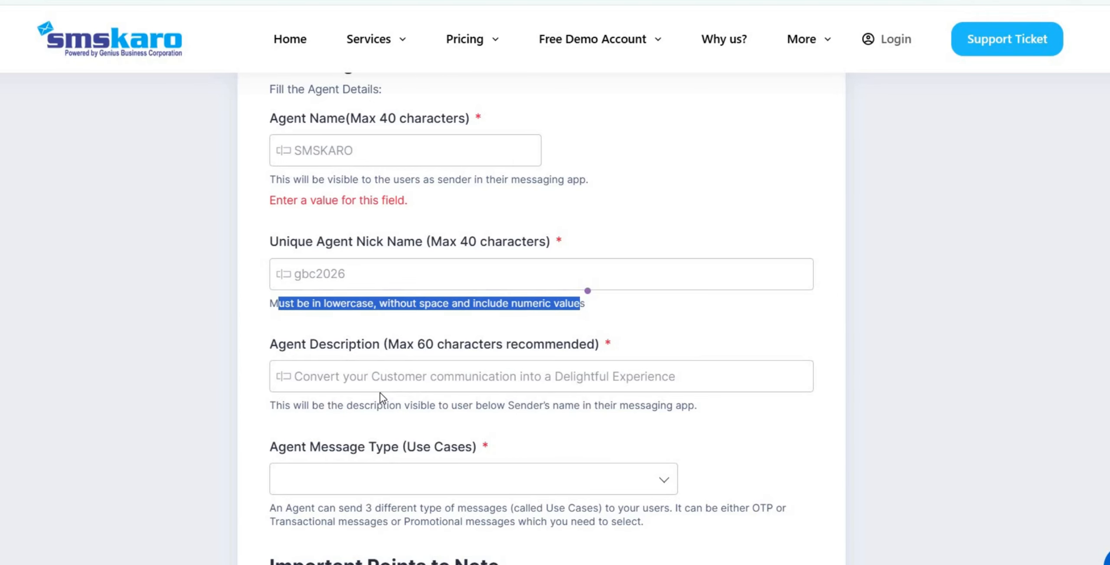
scroll(380, 392, down, 3)
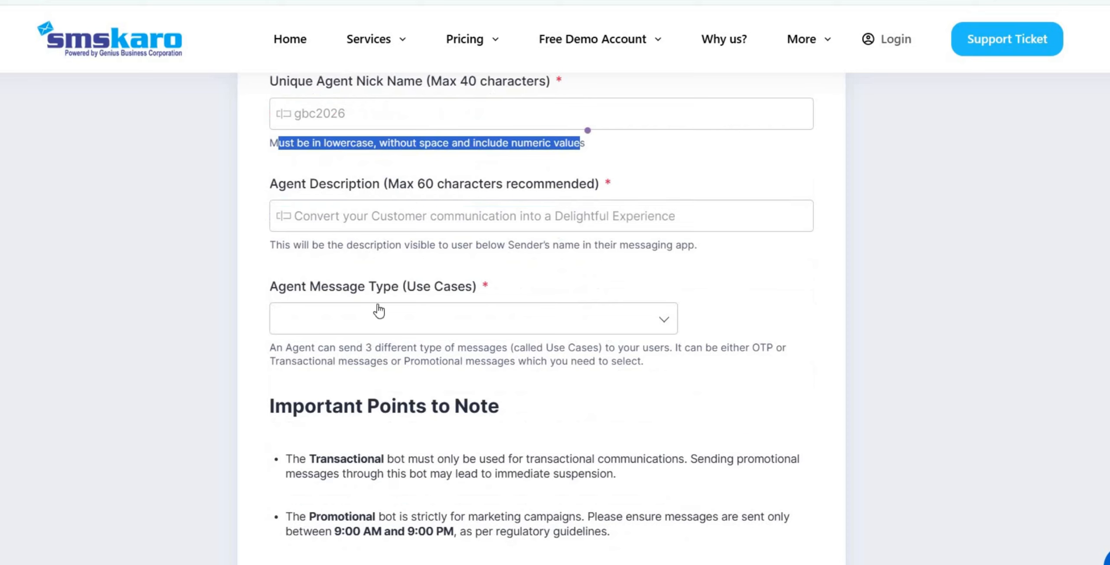
click(633, 321)
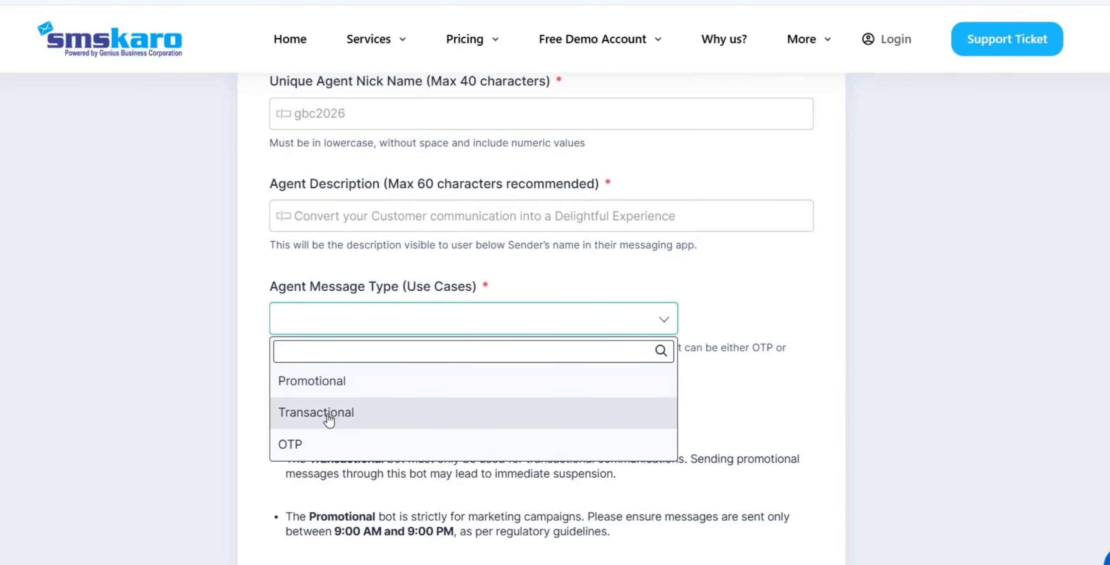
click(690, 445)
scroll(689, 447, down, 5)
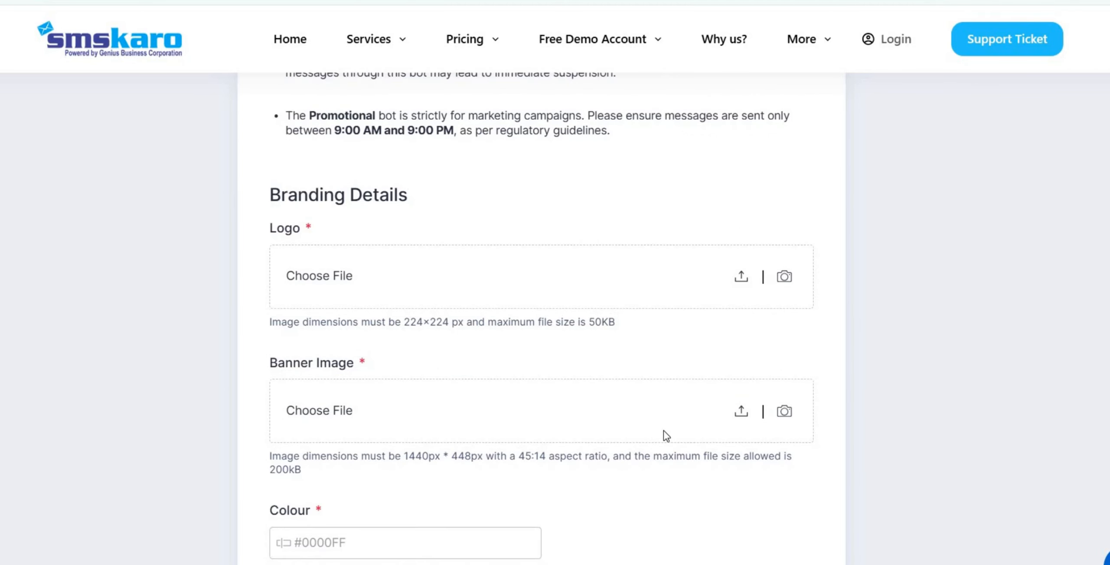
scroll(663, 431, up, 5)
click(340, 168)
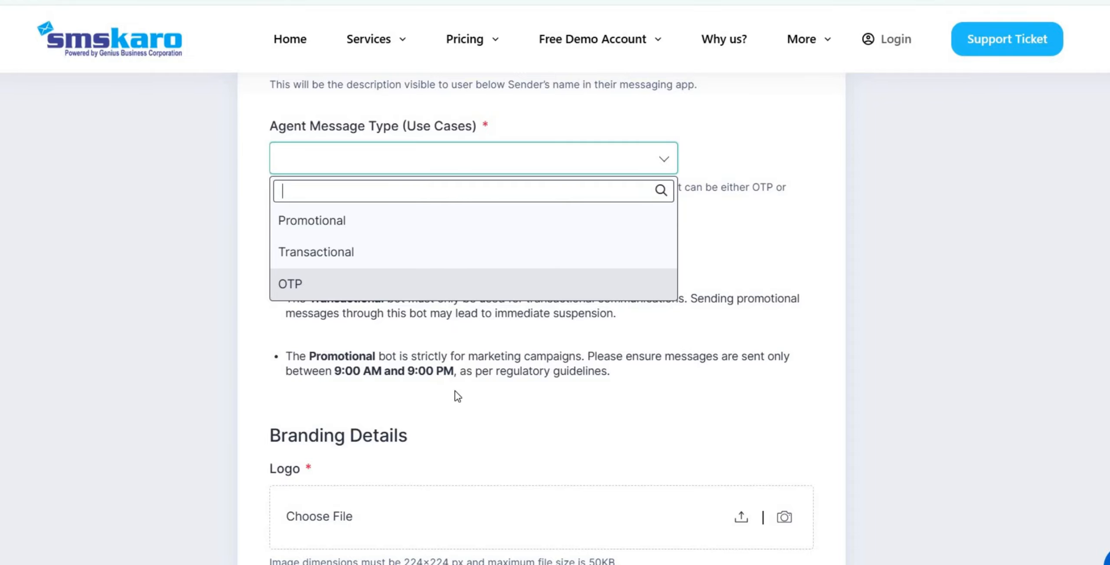
Step: Review the onboarding form again from the brand and agent details through Branding Details and KYC to Communication
scroll(463, 398, down, 5)
scroll(463, 398, up, 12)
scroll(464, 398, up, 9)
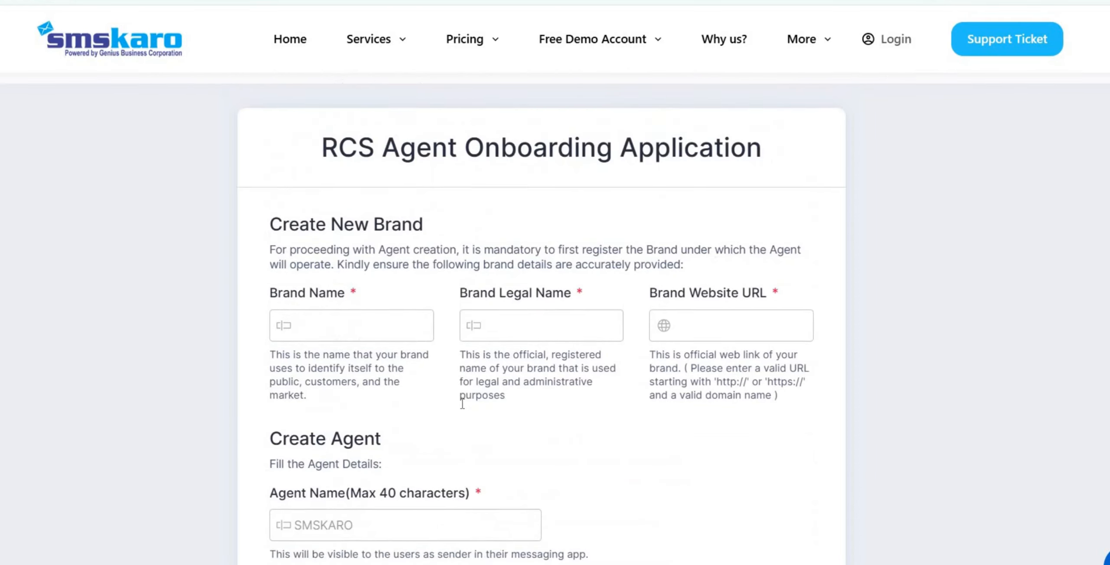
scroll(460, 408, down, 4)
scroll(460, 409, down, 10)
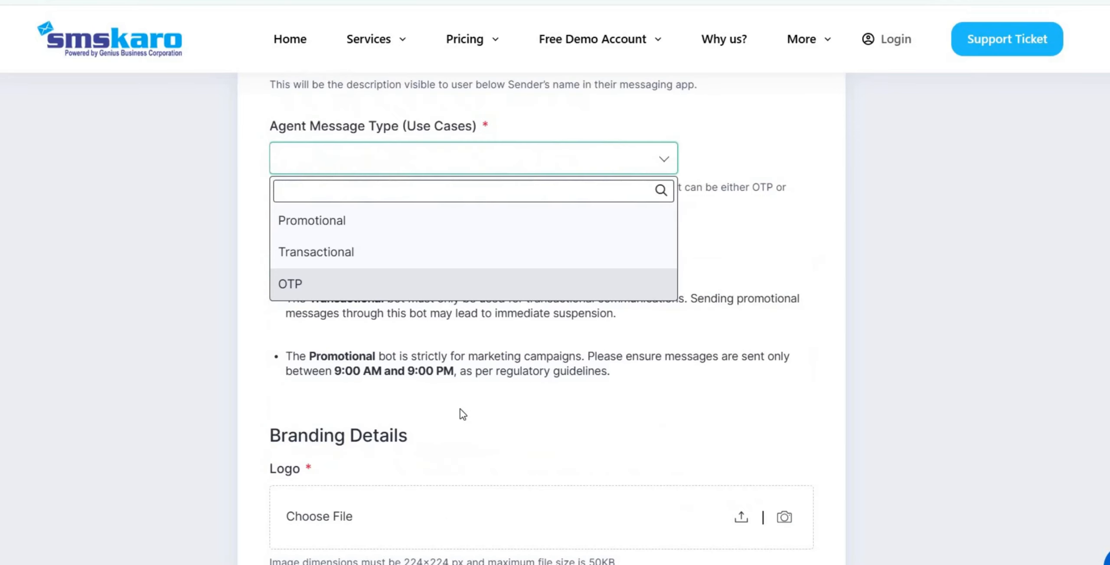
scroll(512, 354, down, 5)
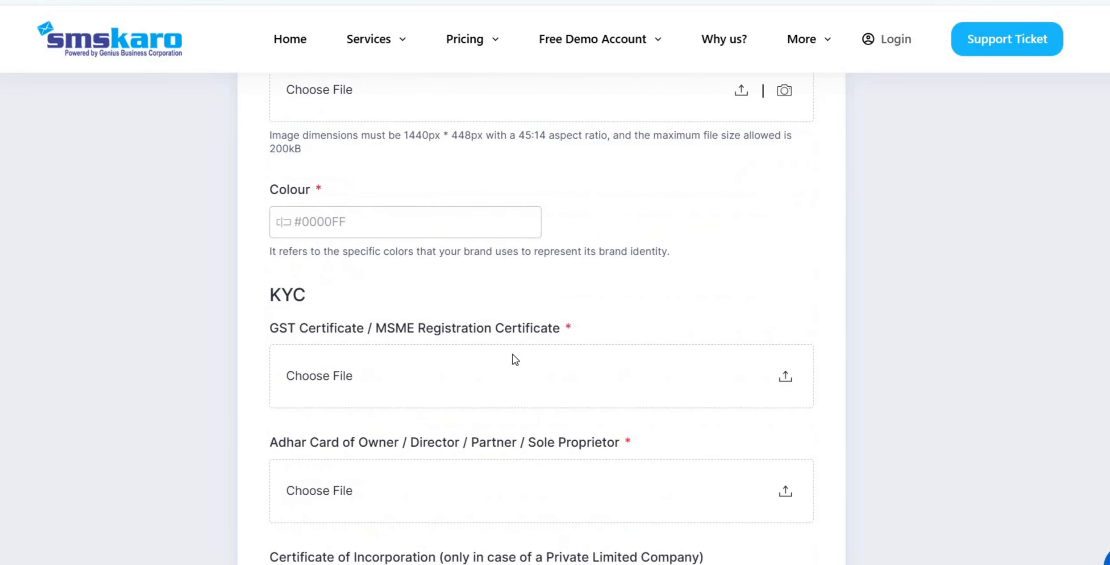
scroll(580, 371, up, 8)
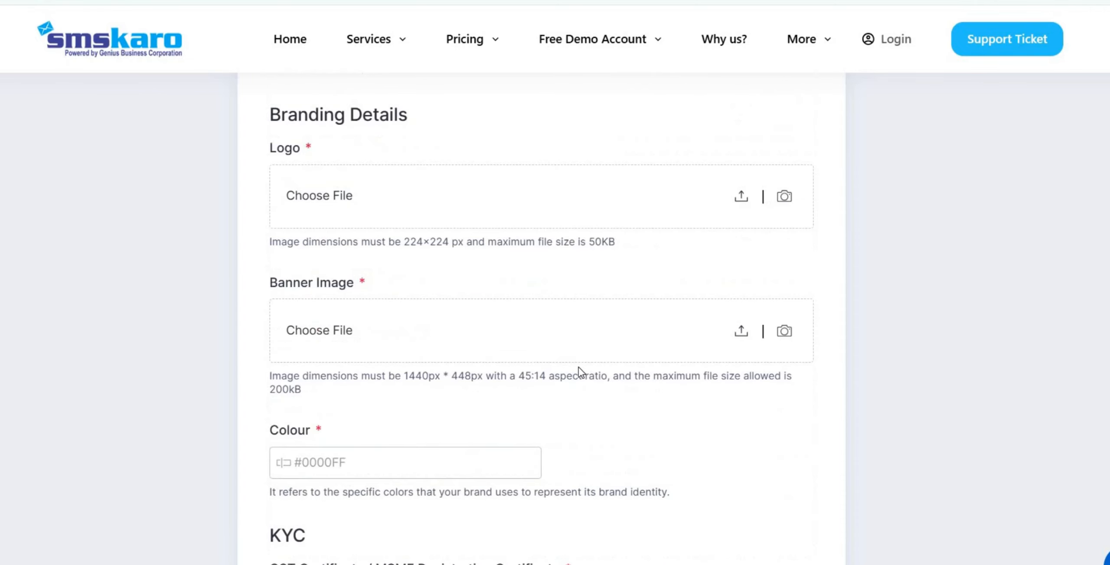
click(493, 317)
scroll(479, 362, down, 15)
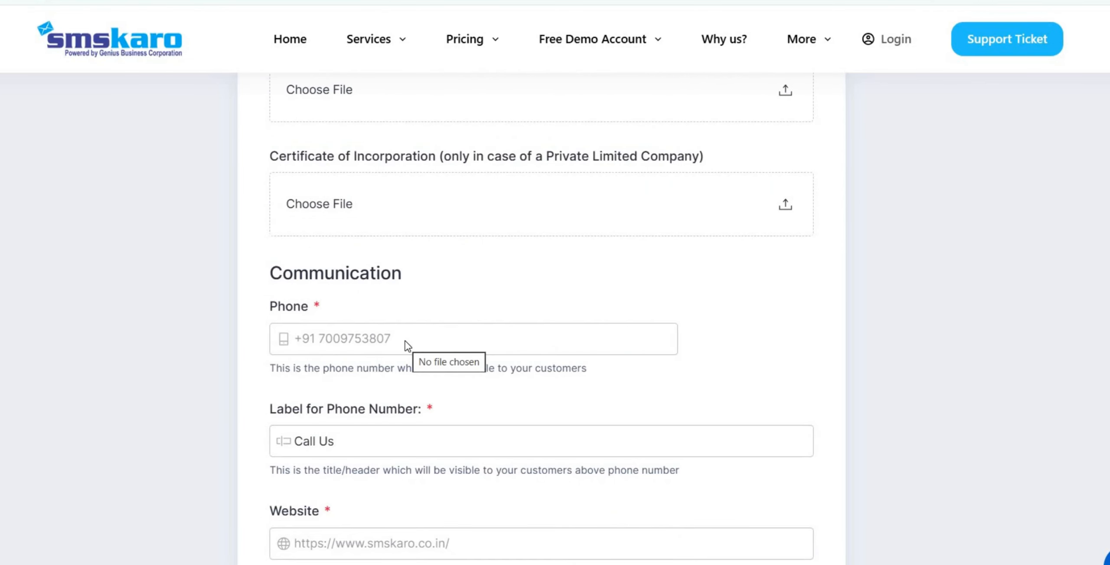
scroll(408, 345, up, 3)
scroll(404, 341, up, 3)
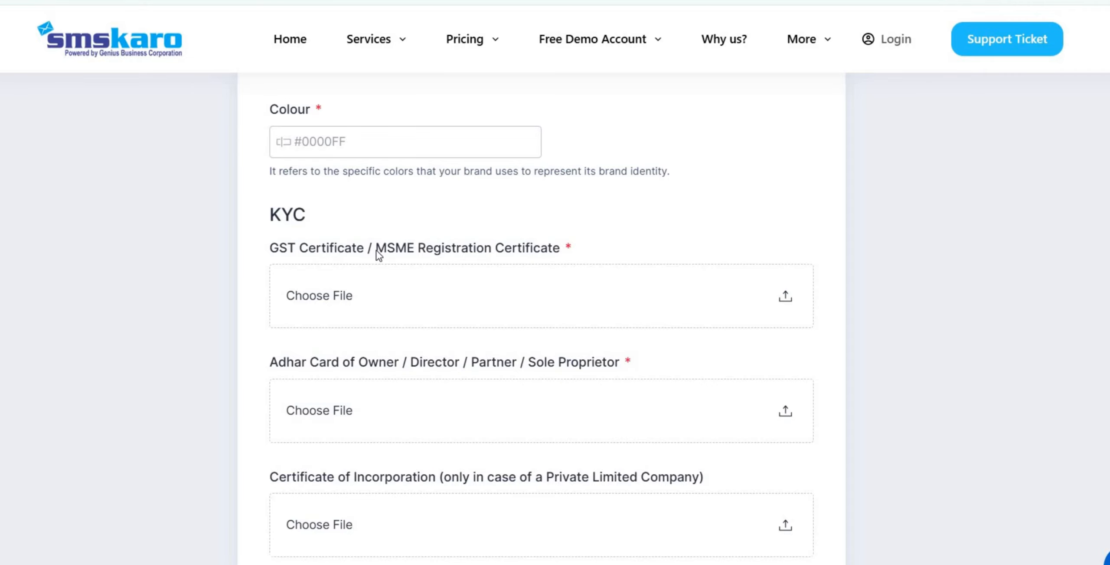
Step: In the Communication section, highlight the Phone field's customer-visibility description and the "Call Us" label for the phone number
scroll(377, 408, down, 6)
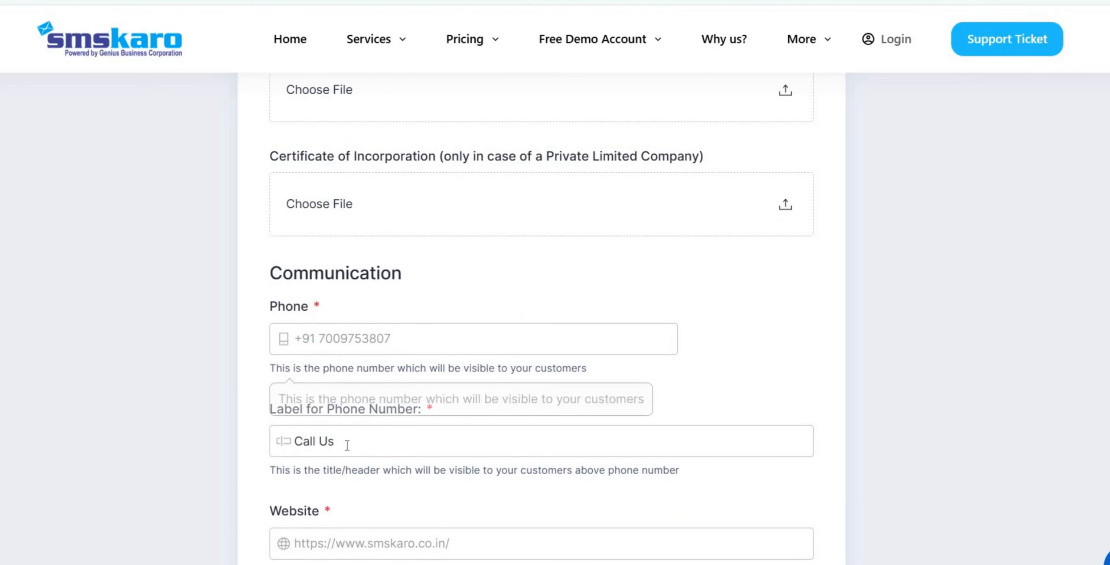
scroll(346, 445, down, 3)
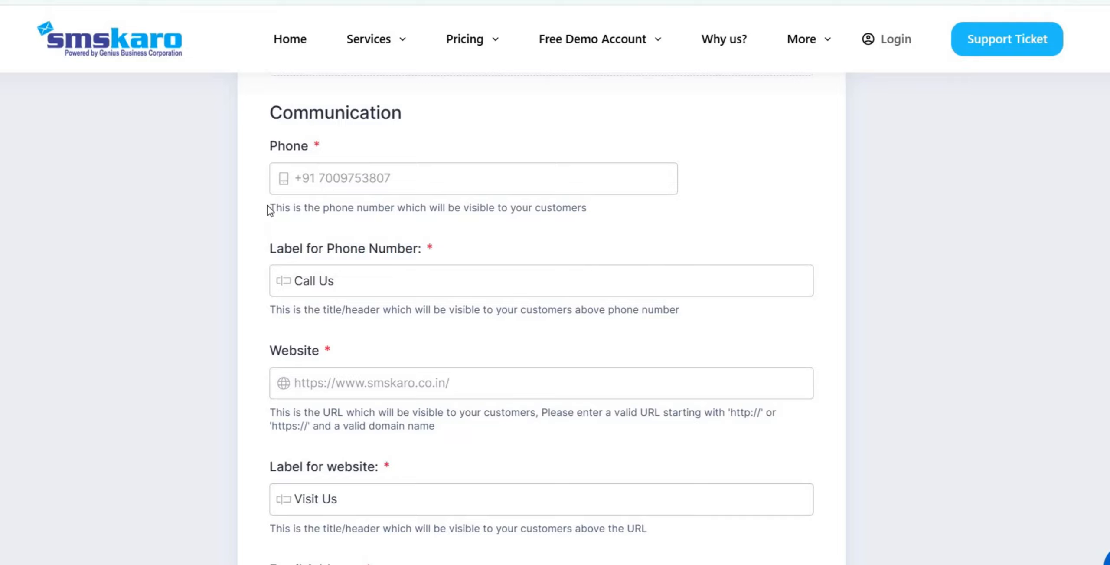
drag(269, 208, 585, 215)
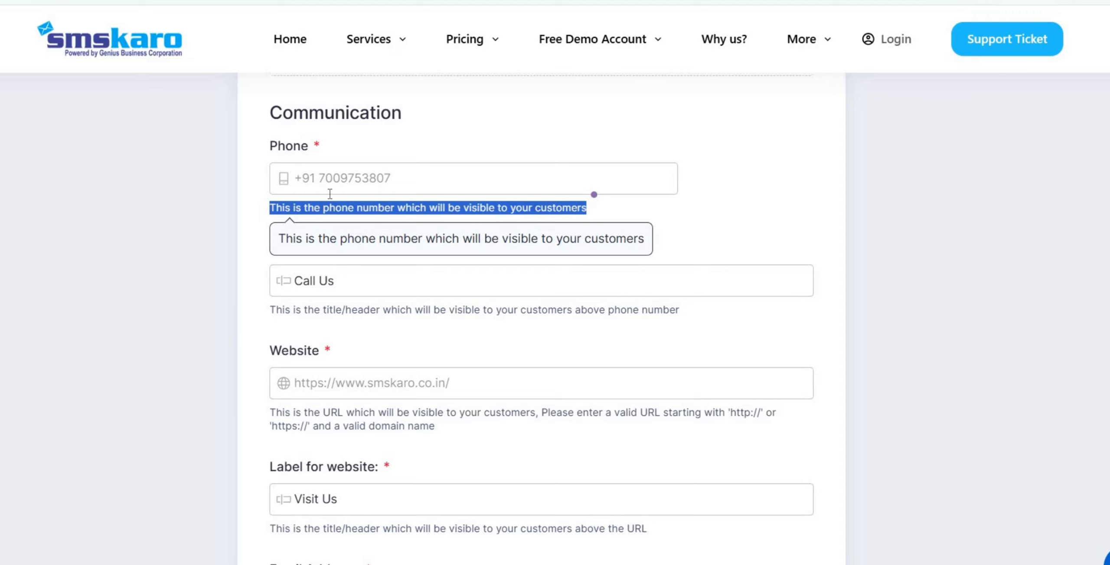
triple_click(341, 288)
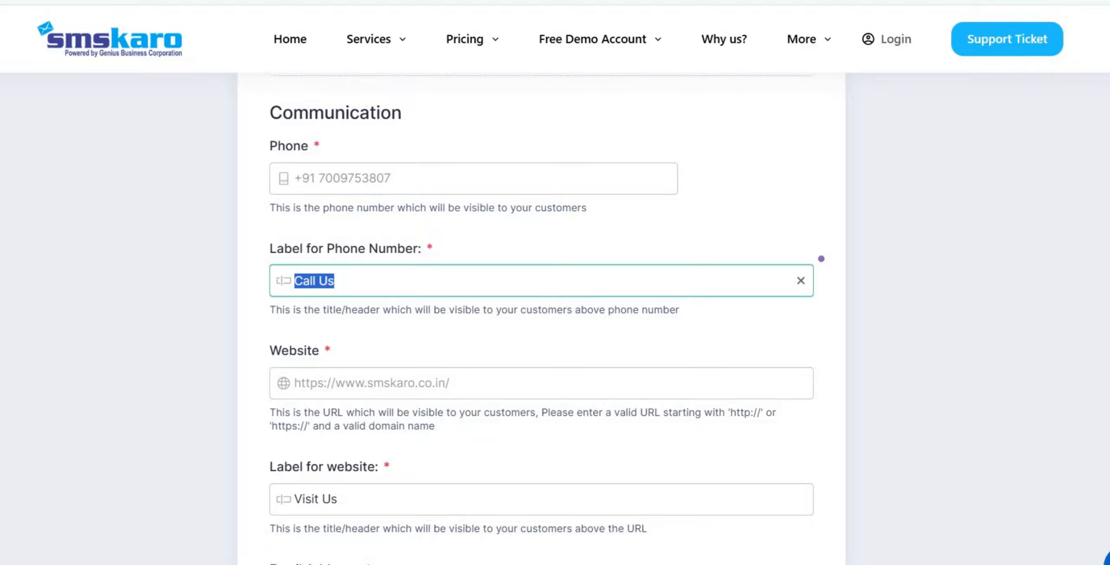
click(663, 327)
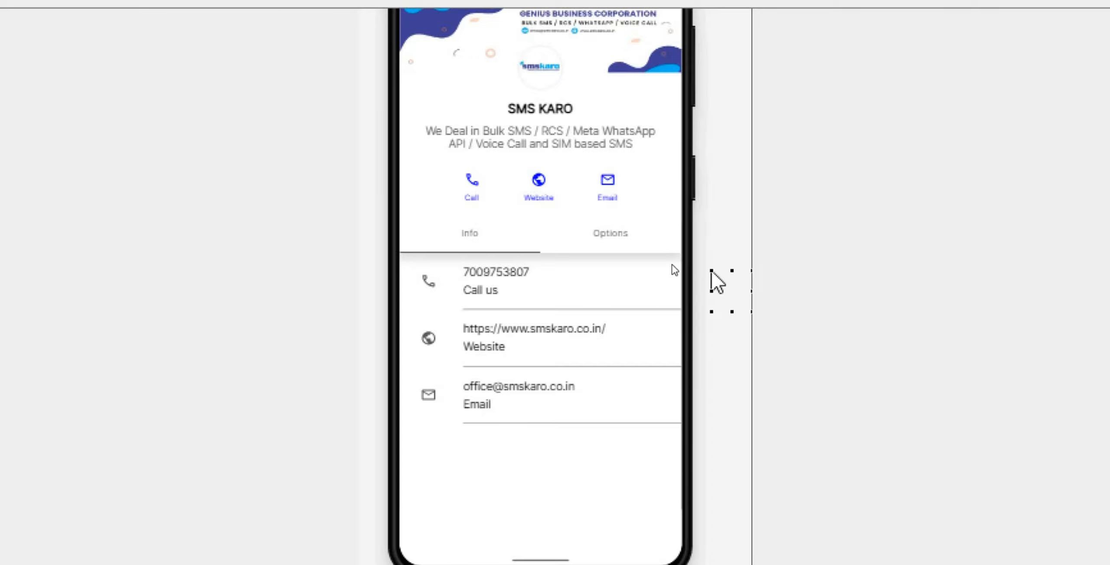
Step: Examine the sample SMS KARO Info & options phone screen, including how the phone, website and email entries are labelled
scroll(657, 269, up, 2)
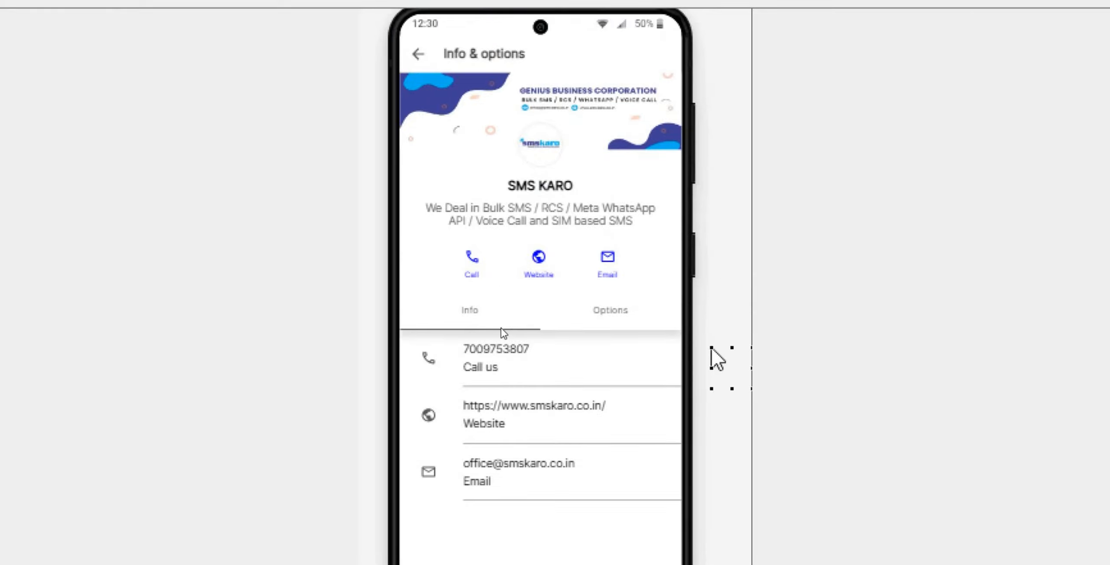
scroll(441, 439, down, 3)
scroll(442, 460, up, 2)
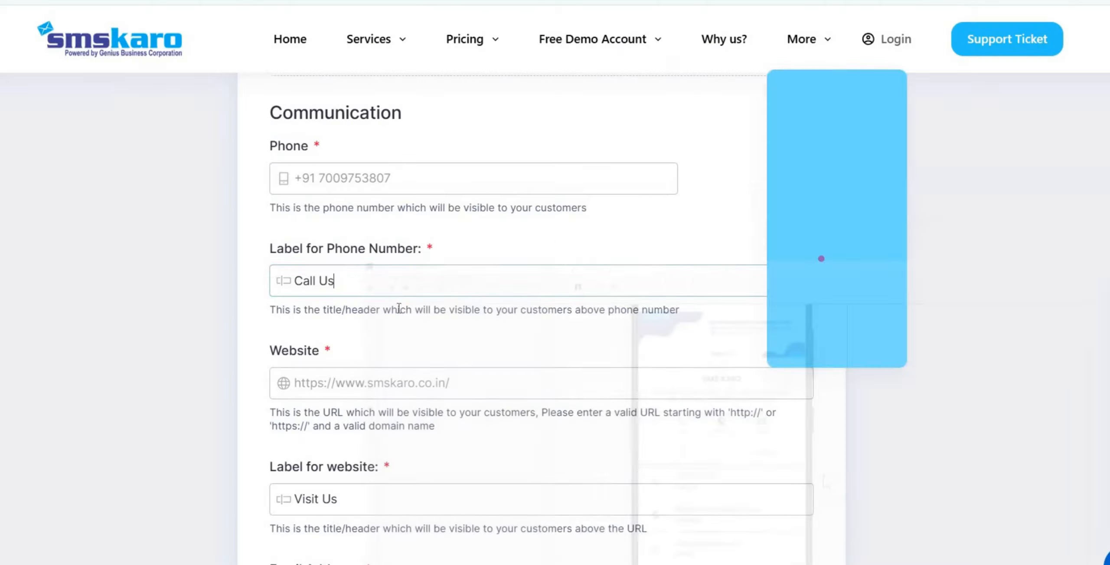
Step: Highlight the contact labels "Call Us", "Visit Us" and "Email Us" in the Communication section one after another
key(ctrl+a)
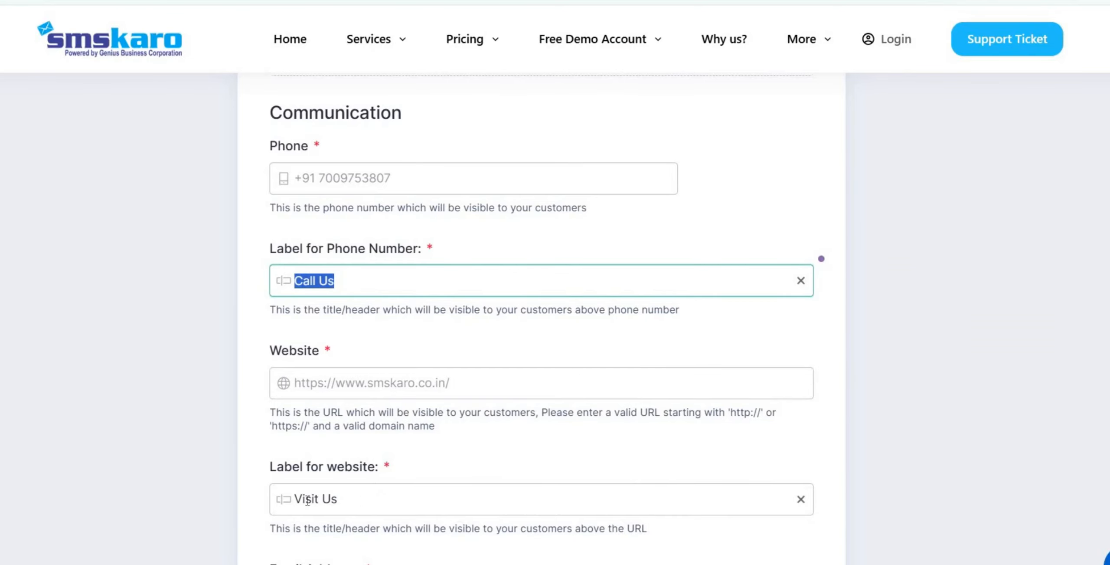
click(332, 499)
key(ctrl+a)
scroll(332, 535, down, 3)
scroll(370, 498, down, 2)
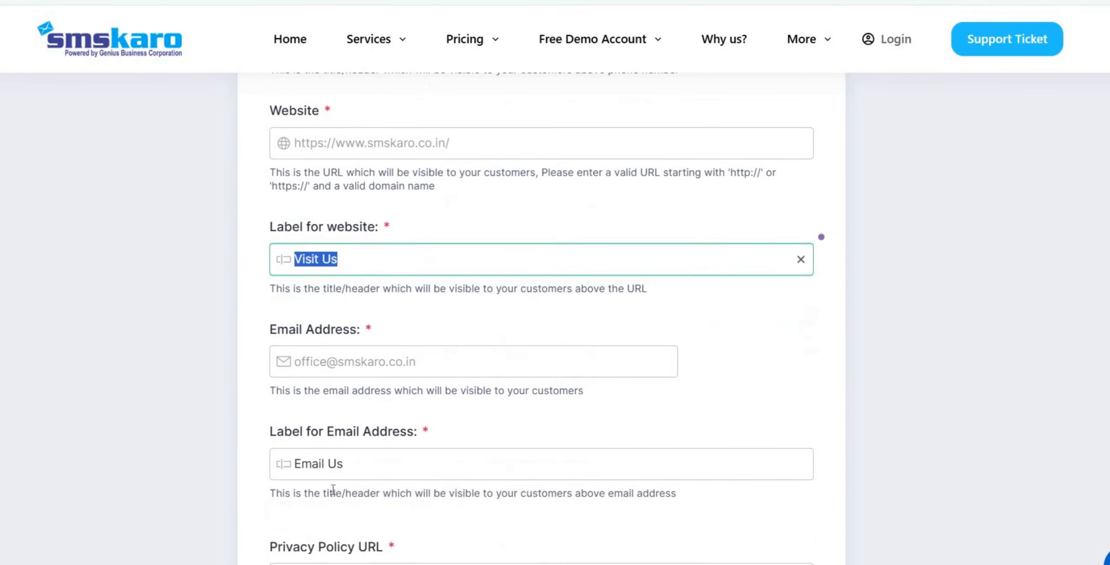
click(274, 471)
key(ctrl+a)
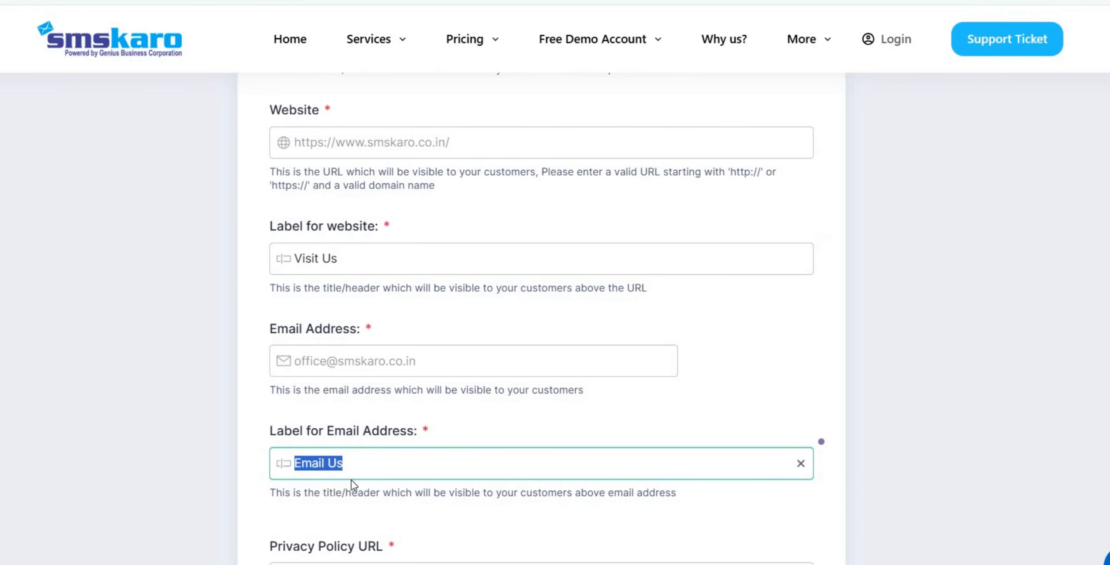
Step: Highlight the full list of bot usage and RBM compliance guidelines below the Letter of Authorization fields, and clear the highlight
scroll(364, 483, down, 5)
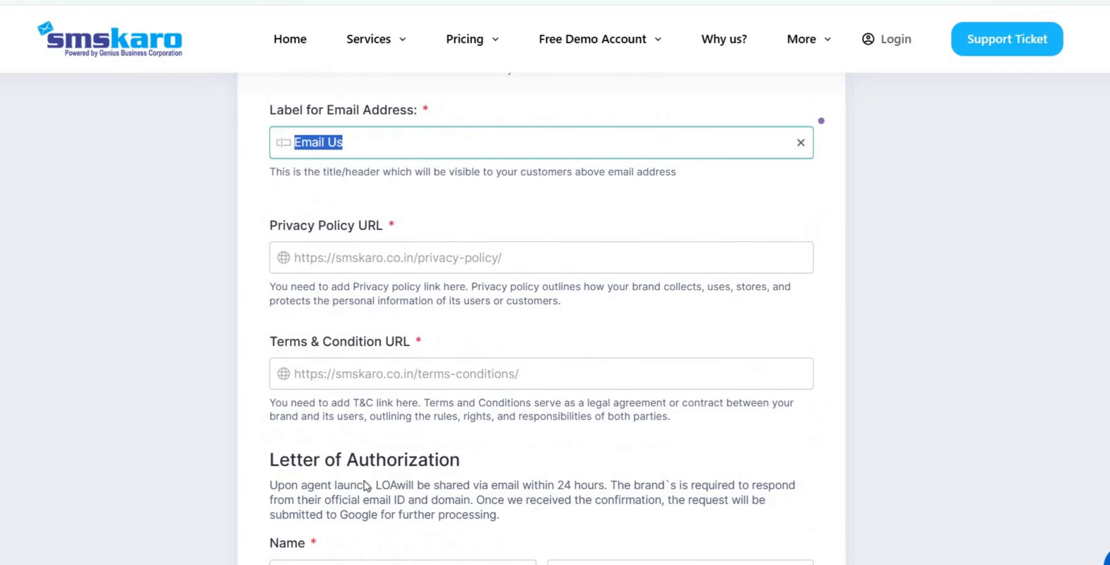
scroll(364, 484, down, 9)
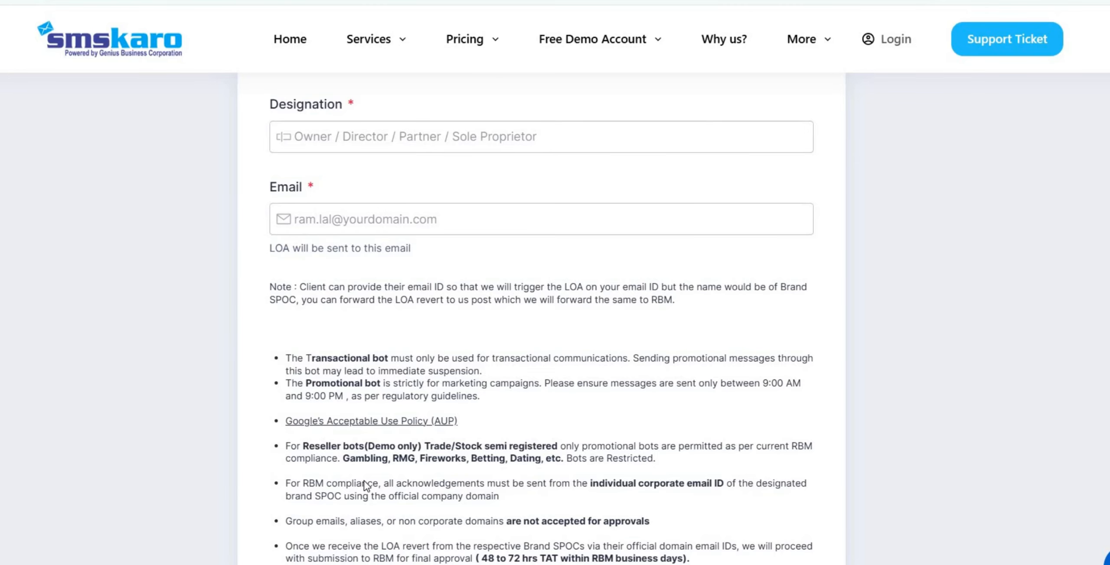
scroll(364, 482, down, 3)
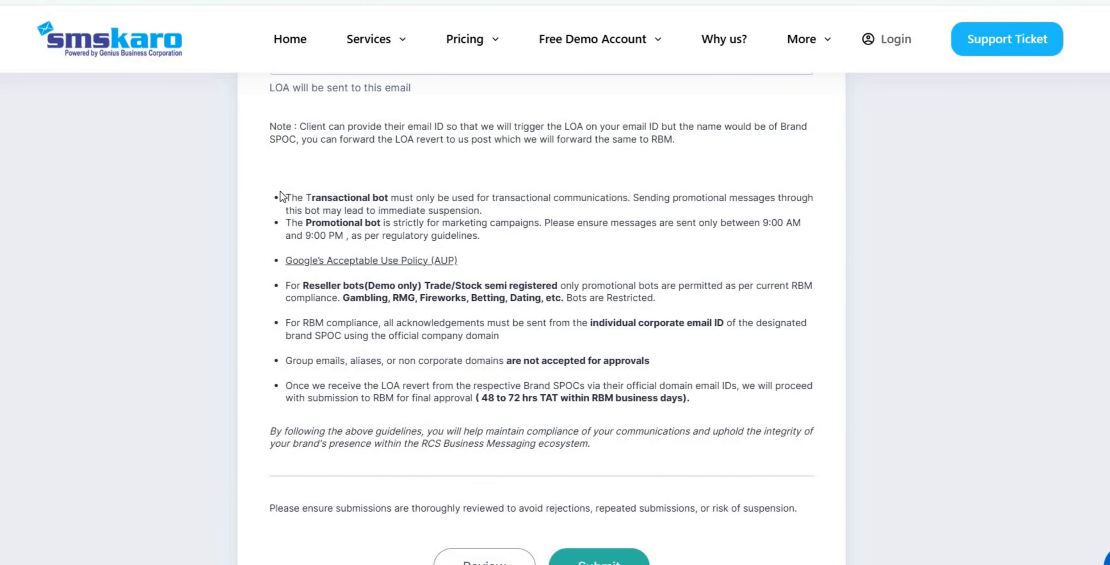
drag(283, 194, 320, 225)
drag(436, 340, 626, 443)
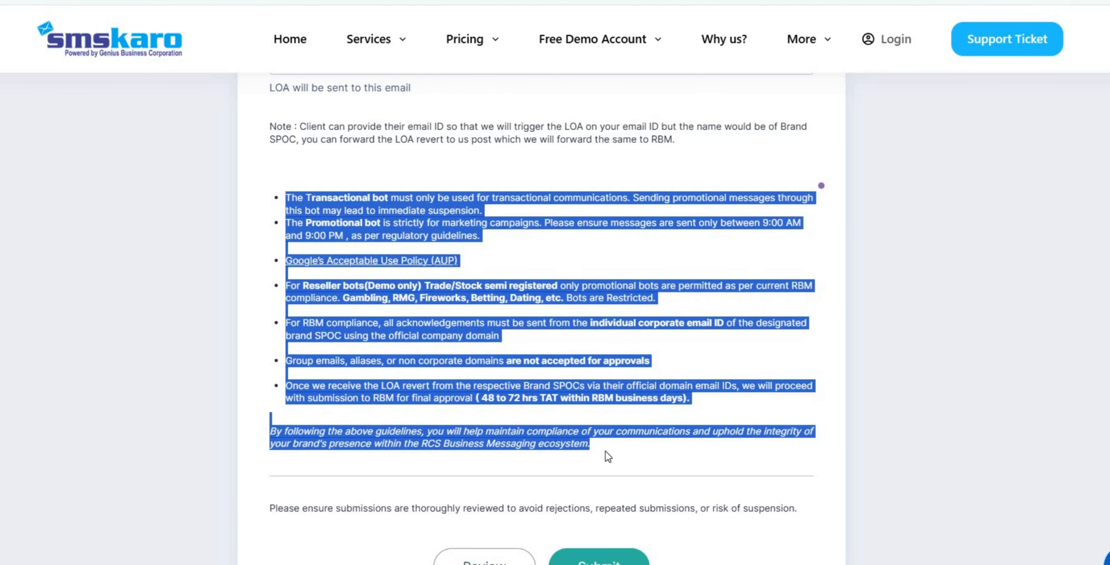
click(587, 444)
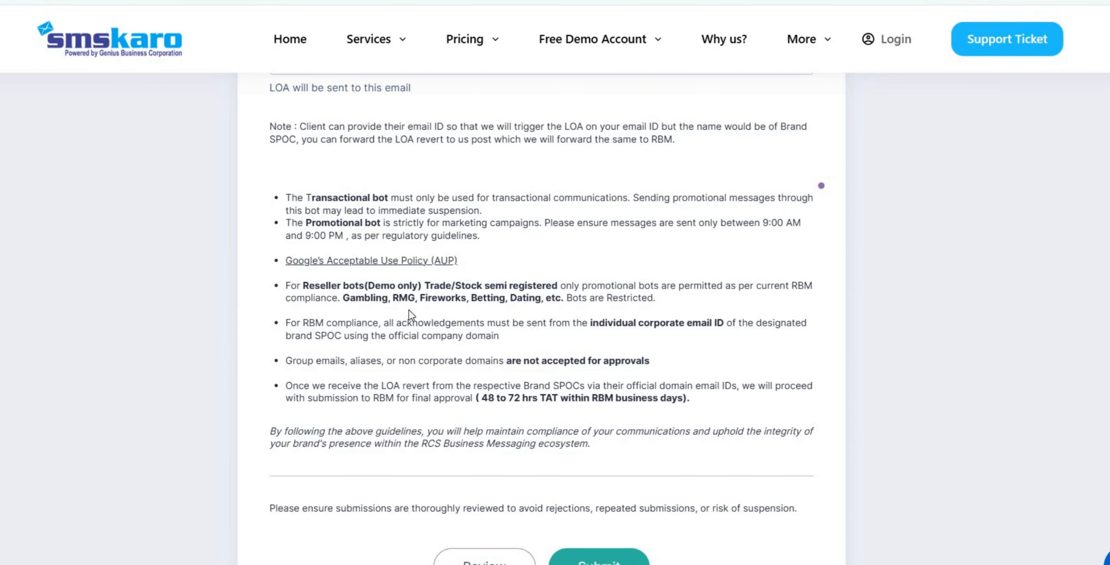
Step: Recheck the Letter of Authorization fields and guidelines, and open the Form Summary review and close it without submitting
scroll(410, 309, up, 5)
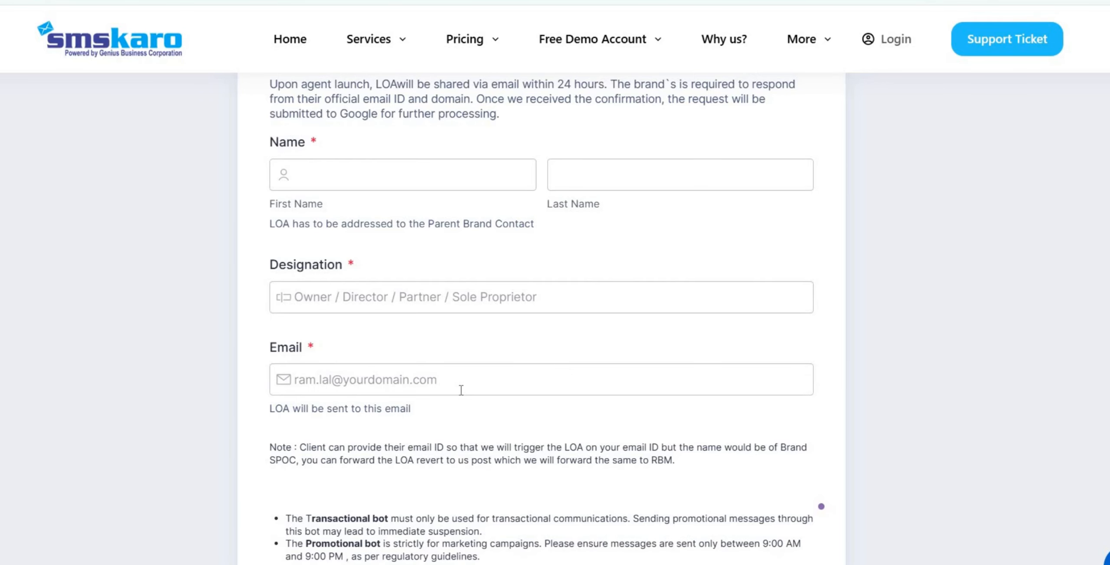
scroll(461, 390, down, 6)
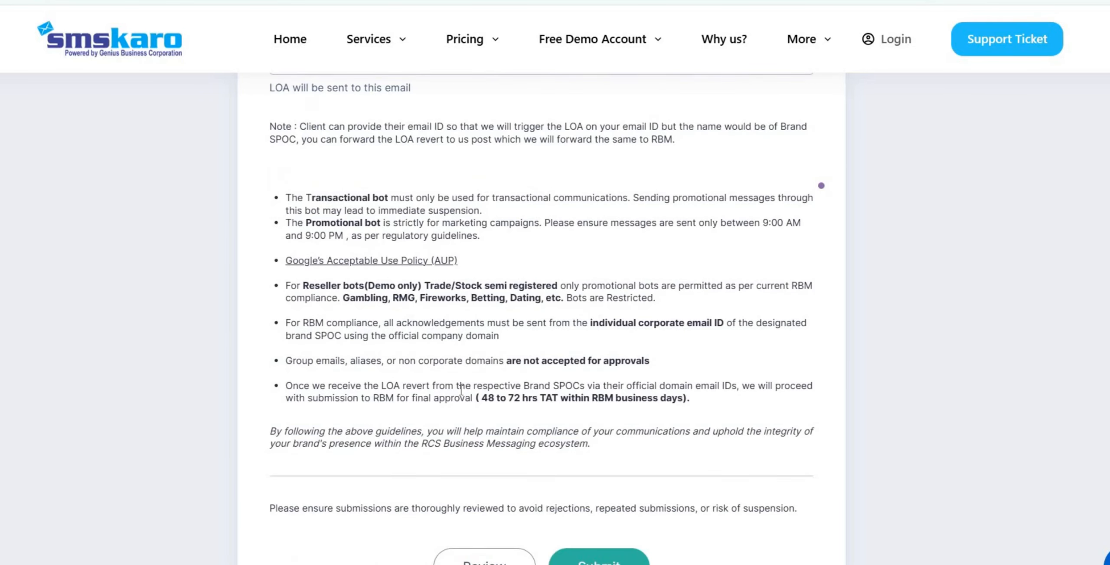
scroll(461, 390, down, 3)
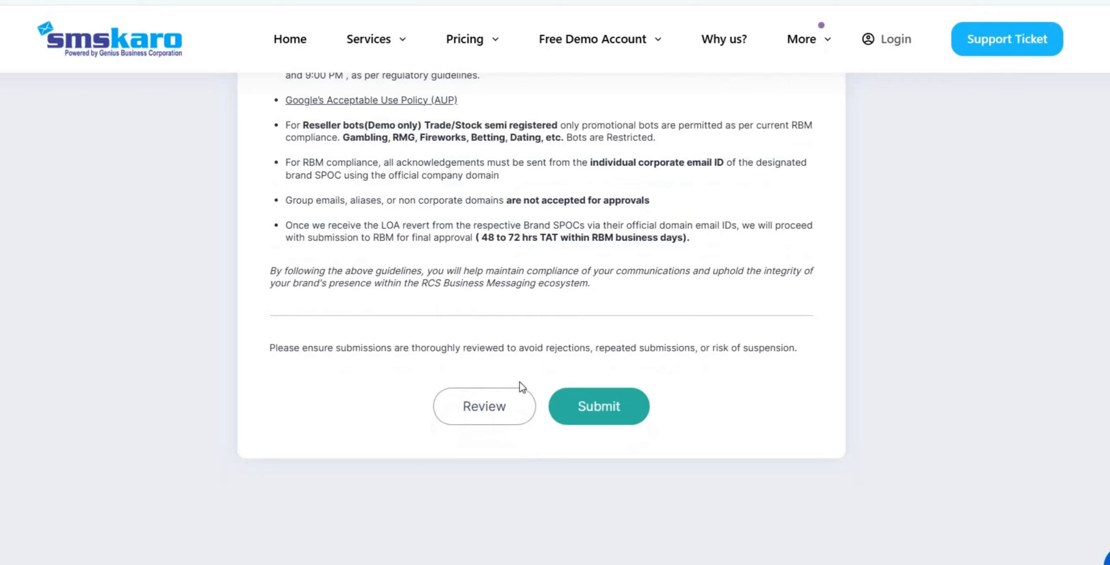
click(477, 409)
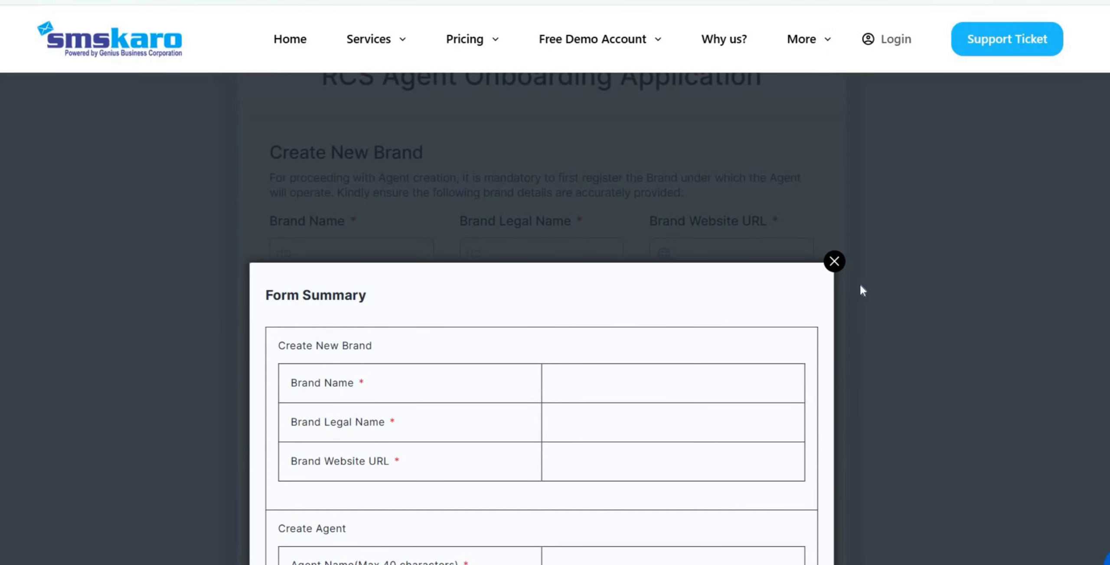
click(834, 262)
Step: Review the form from Branding Details through KYC, Communication and Letter of Authorization to the final submission guidelines
scroll(836, 375, down, 20)
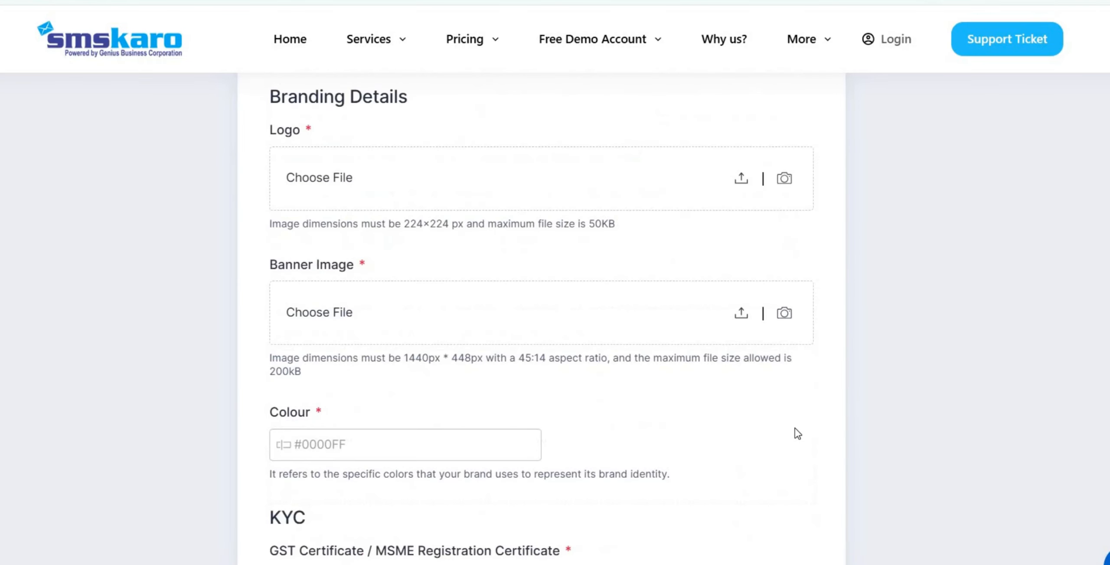
scroll(650, 467, down, 10)
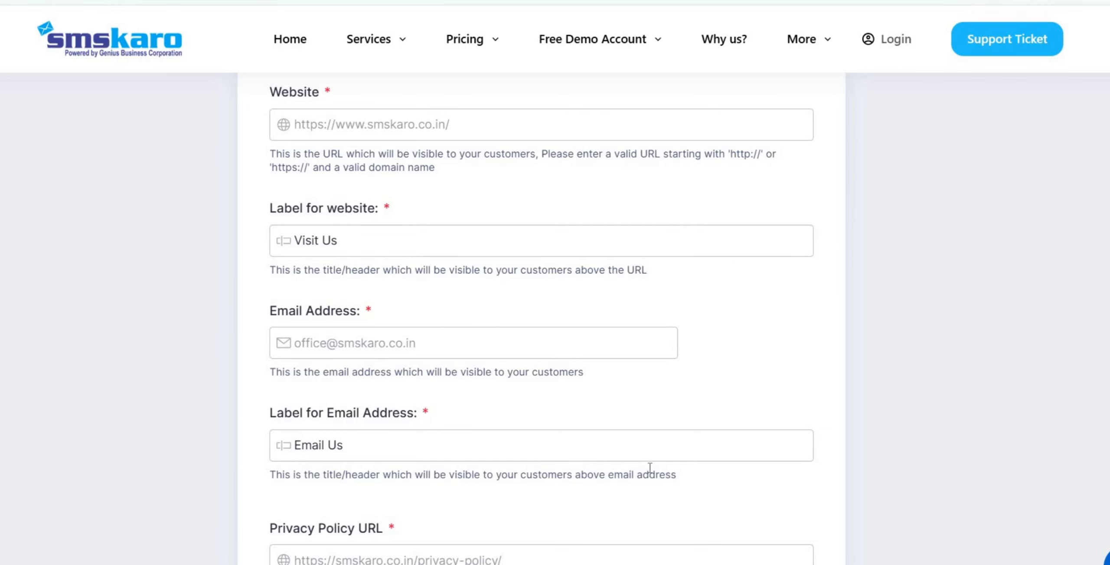
scroll(650, 467, down, 5)
scroll(650, 467, down, 13)
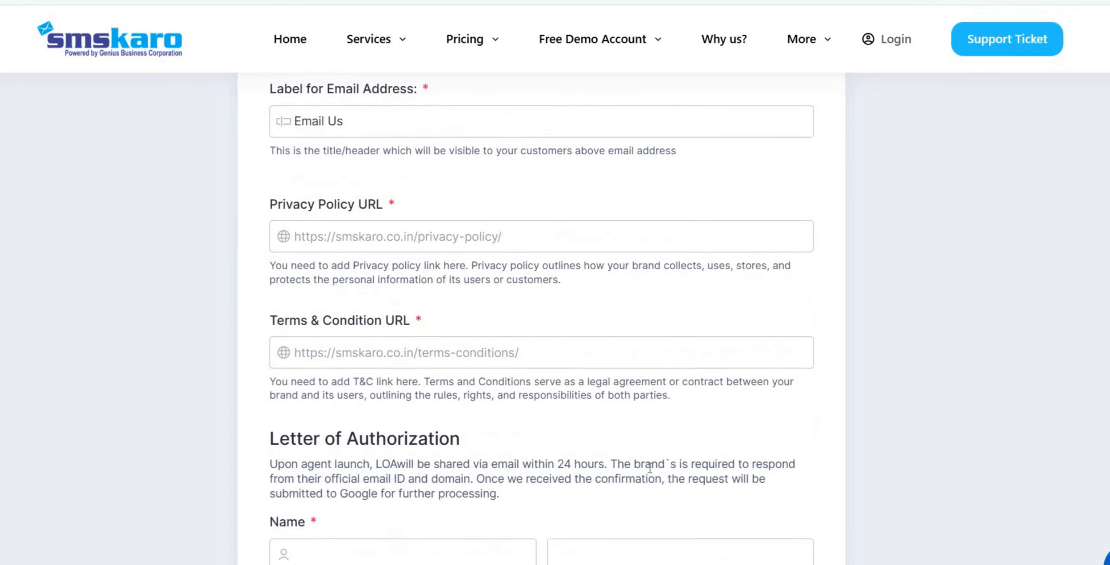
scroll(650, 468, down, 5)
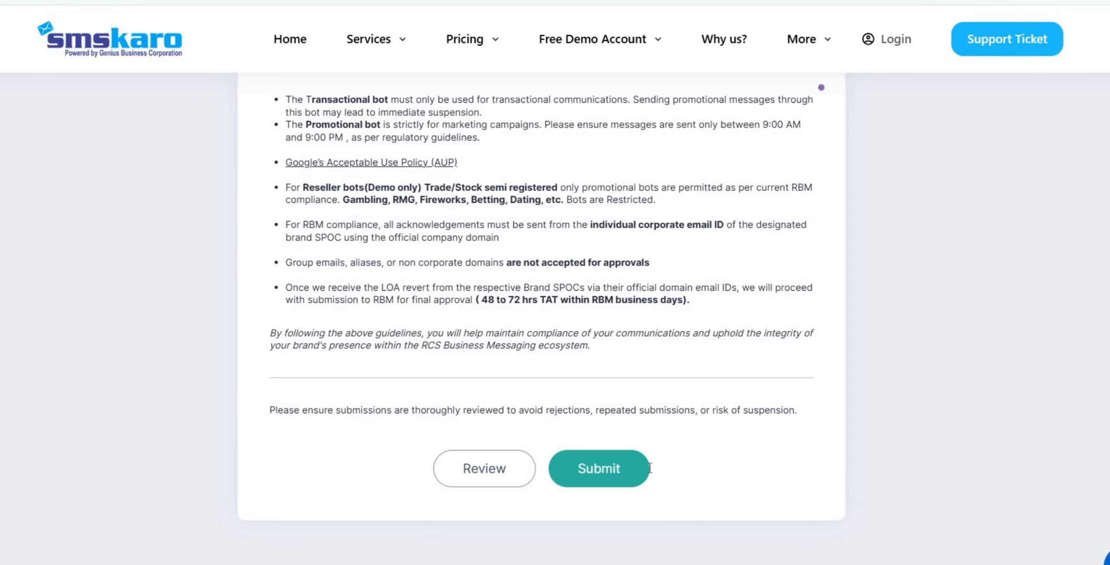
scroll(650, 468, up, 2)
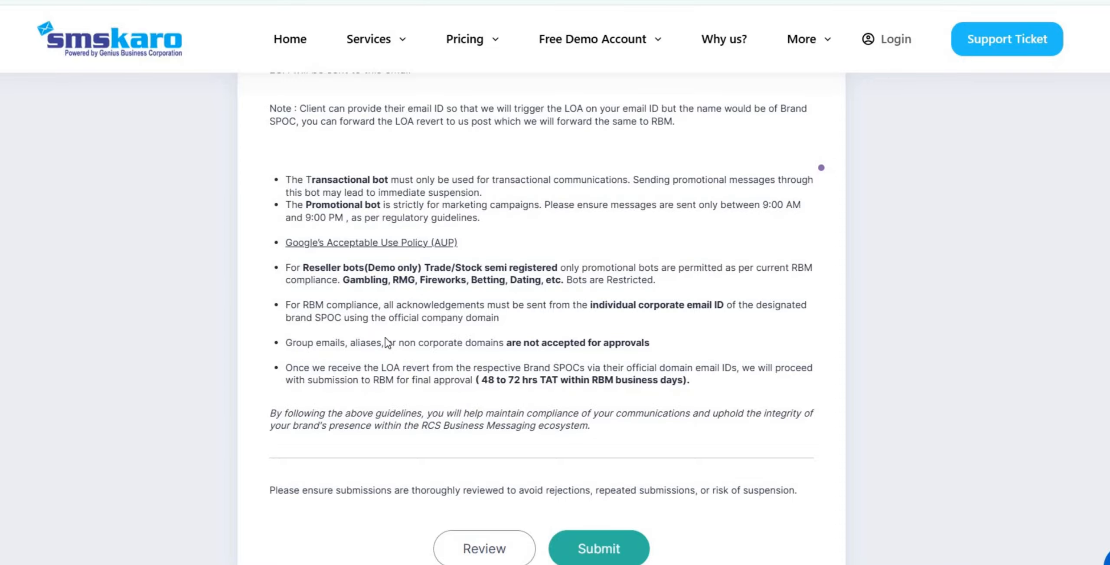
scroll(385, 336, down, 9)
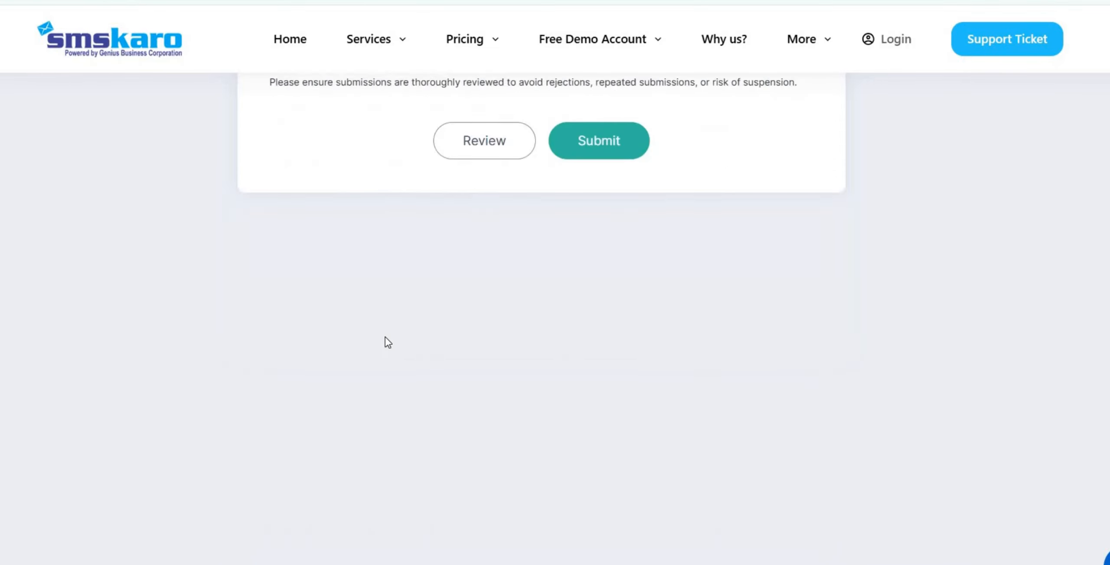
Step: Return to the start of the onboarding application and look over its brand, branding, KYC and Communication sections once more
scroll(385, 336, up, 15)
scroll(385, 339, up, 20)
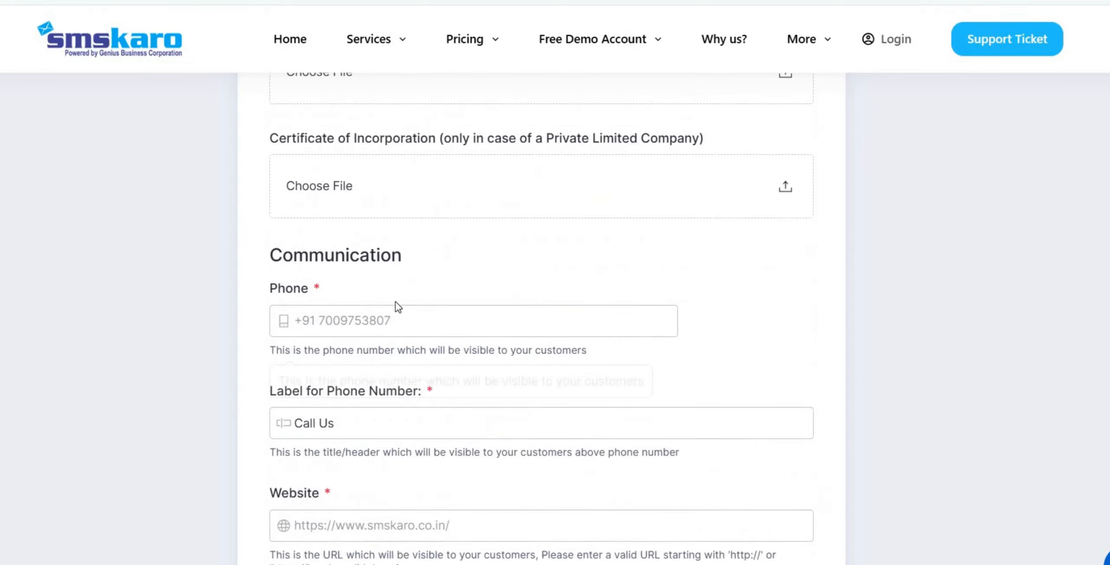
scroll(398, 307, up, 10)
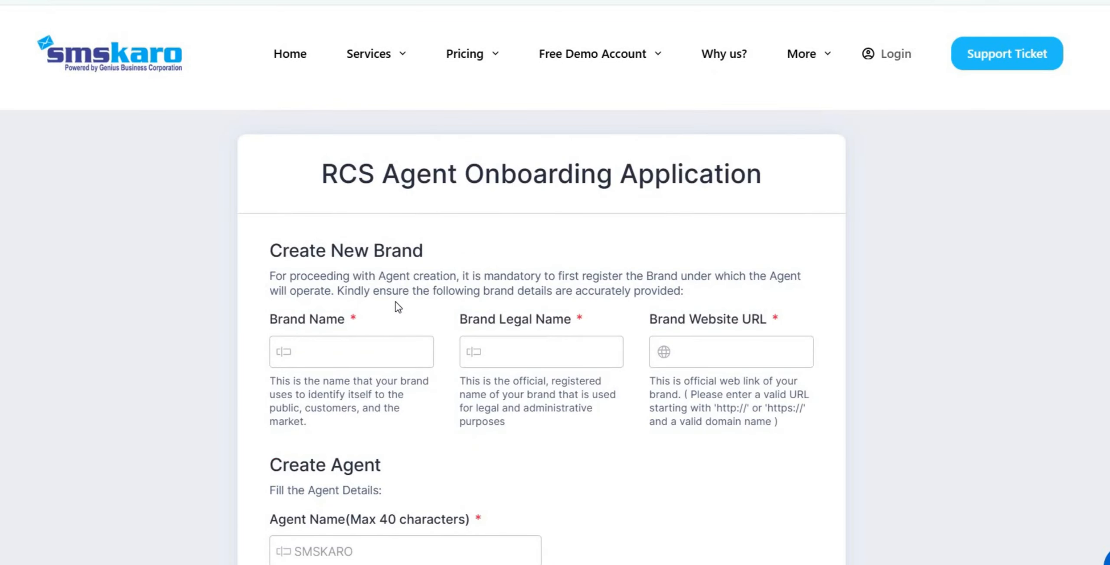
scroll(398, 307, down, 10)
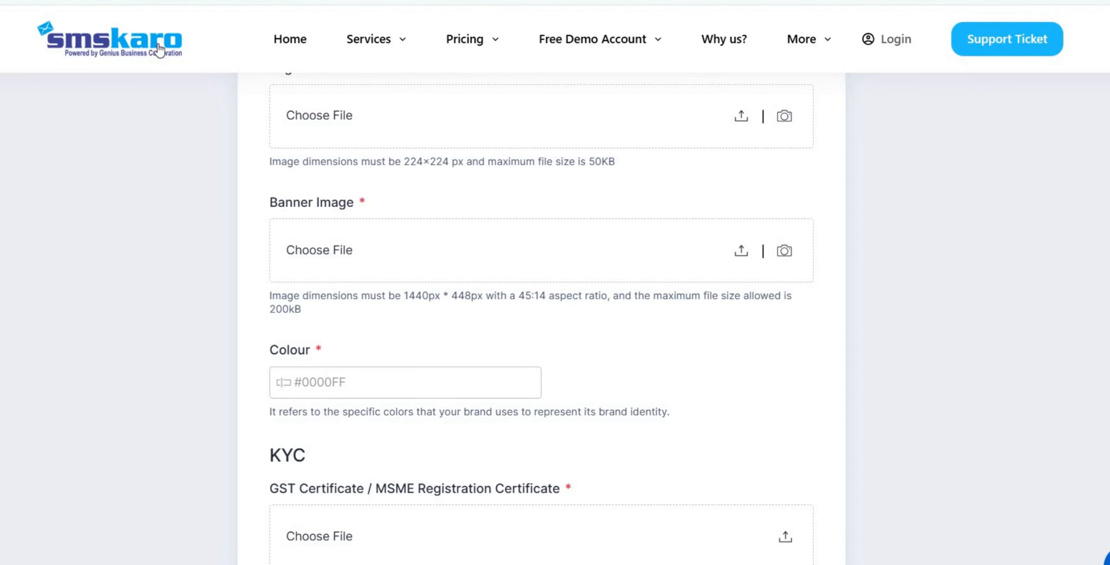
scroll(620, 319, down, 6)
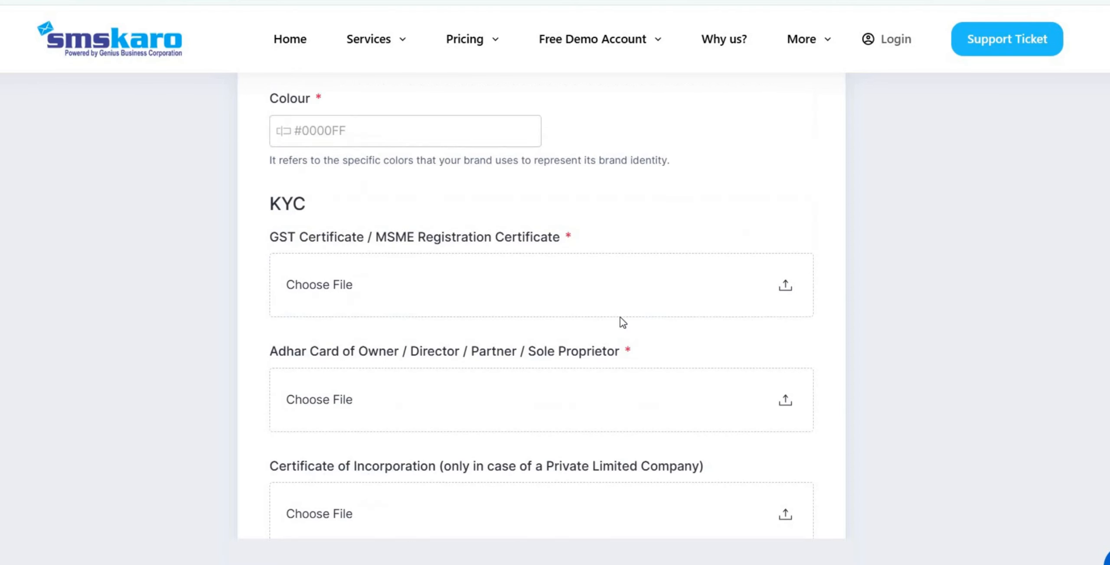
scroll(750, 373, down, 10)
scroll(783, 431, up, 16)
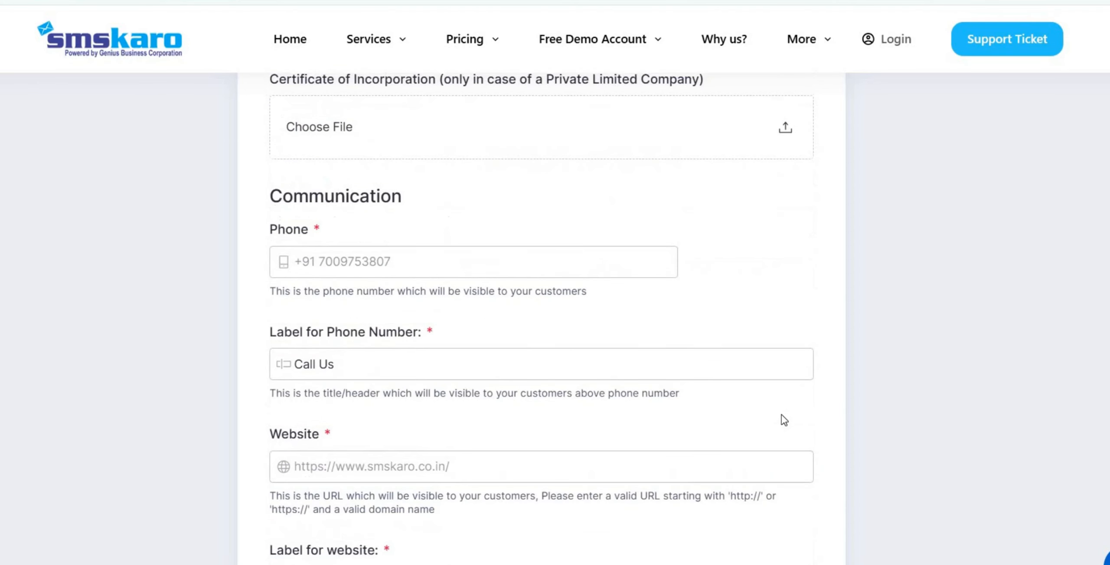